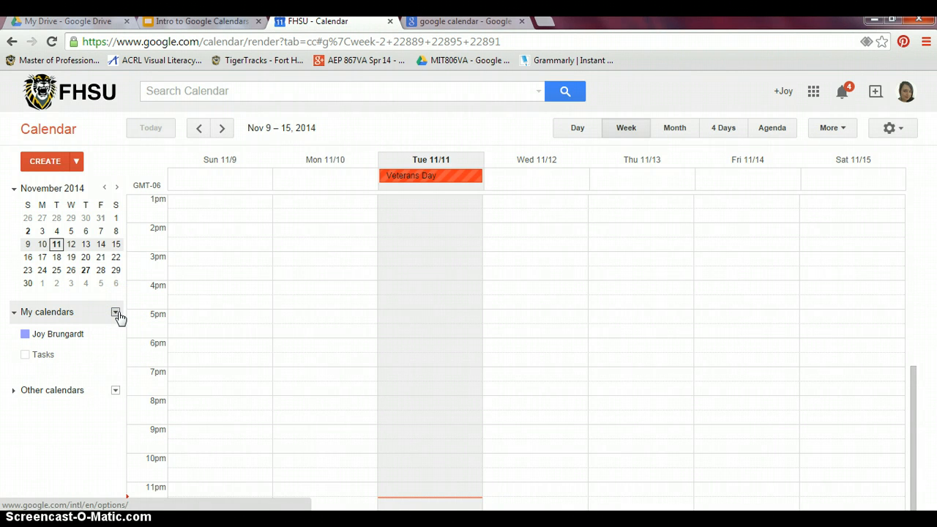
Create the 'Dance events' calendar, described as 'Keeping track of my dance life', located in Kansas City, MO.
{"action": "left_click", "coordinate": [115, 313]}
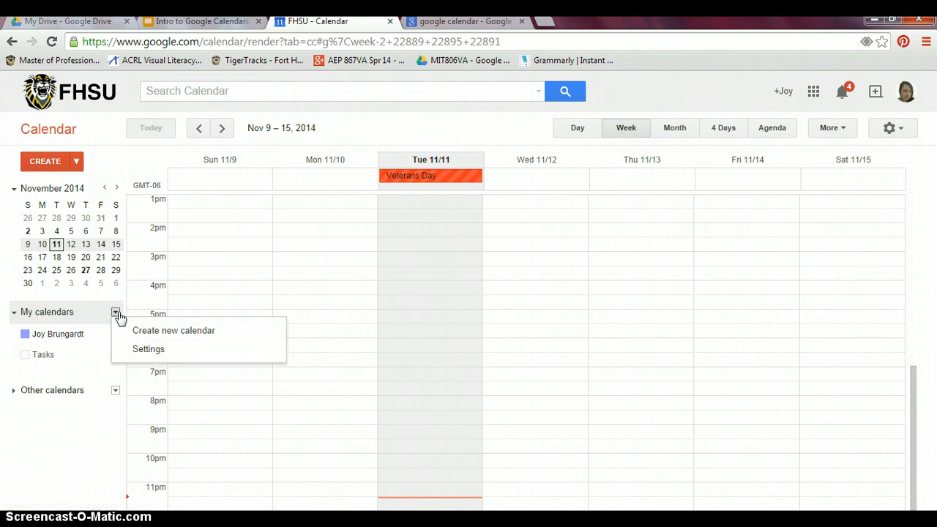
{"action": "left_click", "coordinate": [147, 331]}
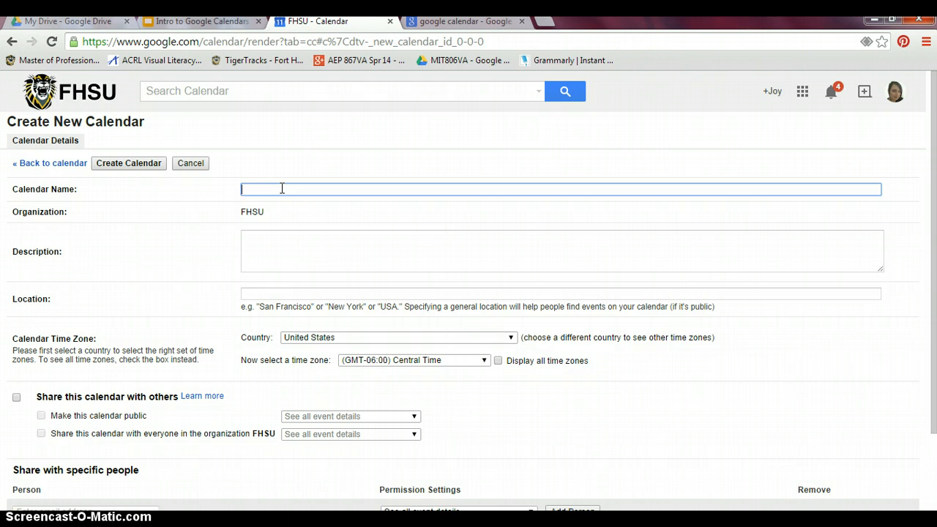
{"action": "type", "text": "Dance events"}
{"action": "left_click", "coordinate": [266, 242]}
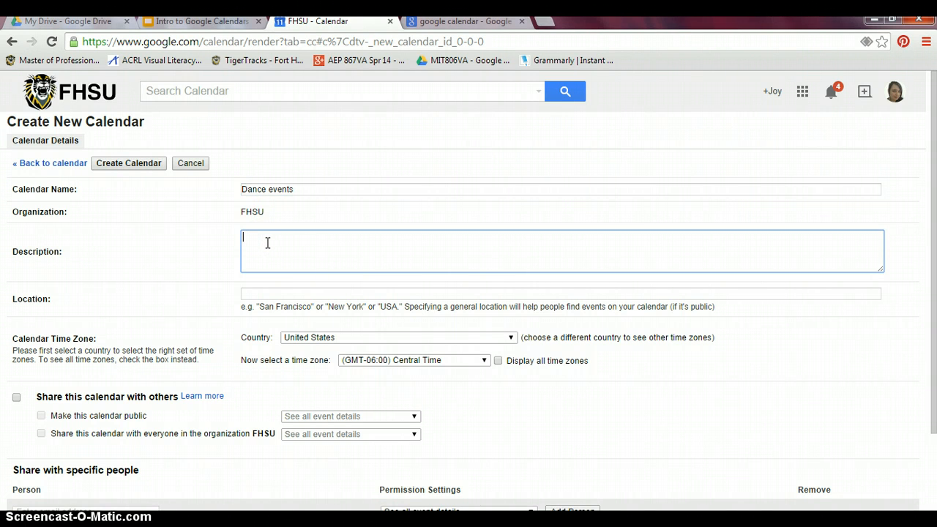
{"action": "type", "text": "Keeping track of my dance lige"}
{"action": "key", "text": "BackSpace"}
{"action": "key", "text": "BackSpace"}
{"action": "left_click", "coordinate": [344, 249]}
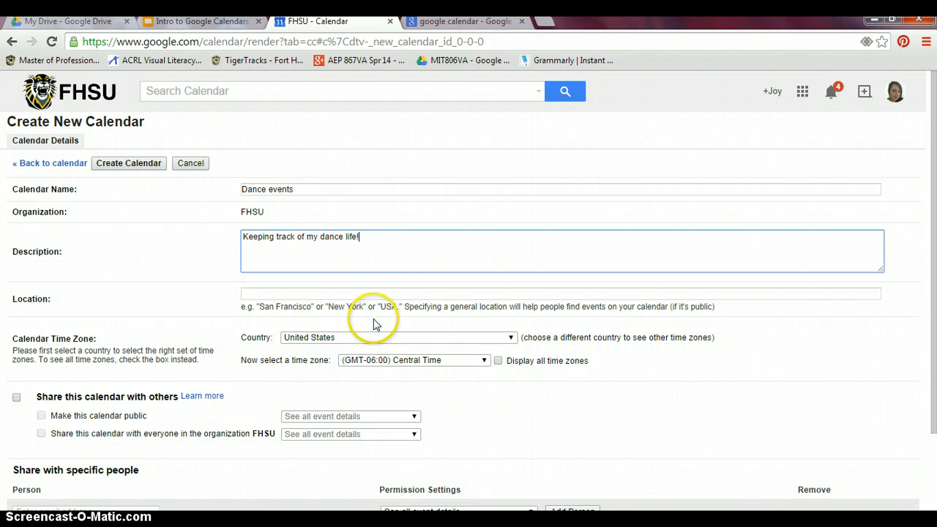
{"action": "left_click", "coordinate": [339, 297]}
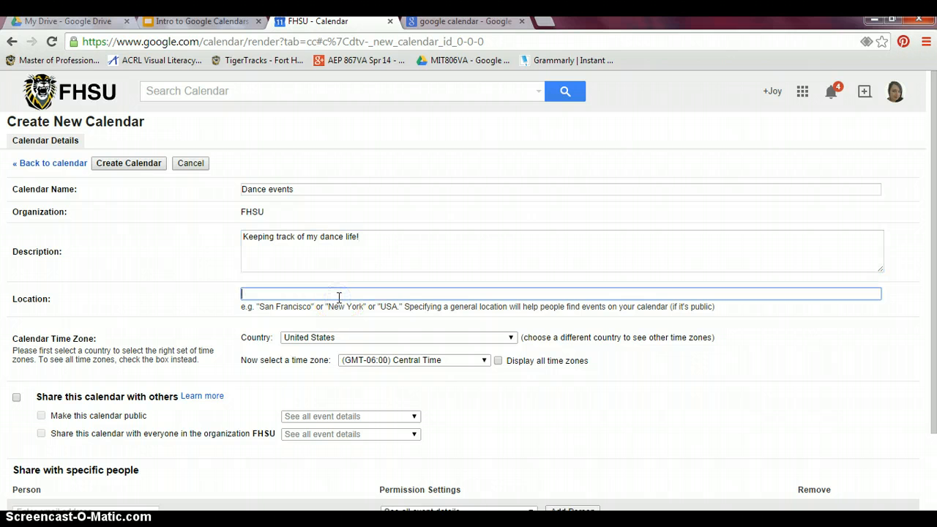
{"action": "type", "text": "Kansas City, MO"}
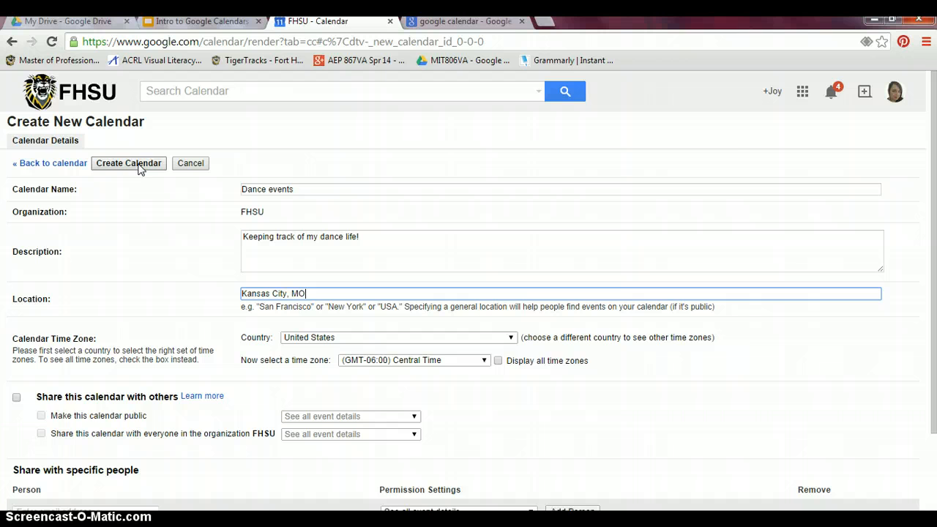
{"action": "left_click", "coordinate": [140, 166]}
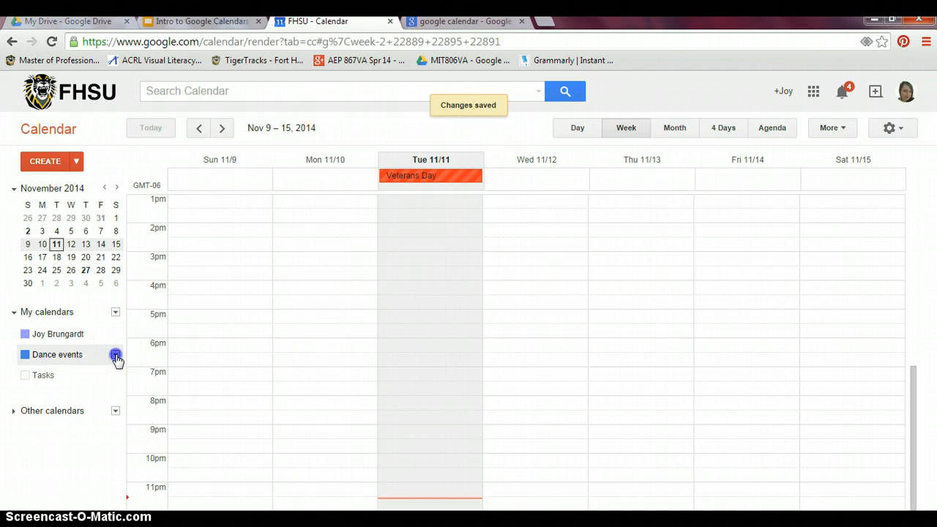
Give the Dance events calendar the pink colour swatch.
{"action": "left_click", "coordinate": [116, 356]}
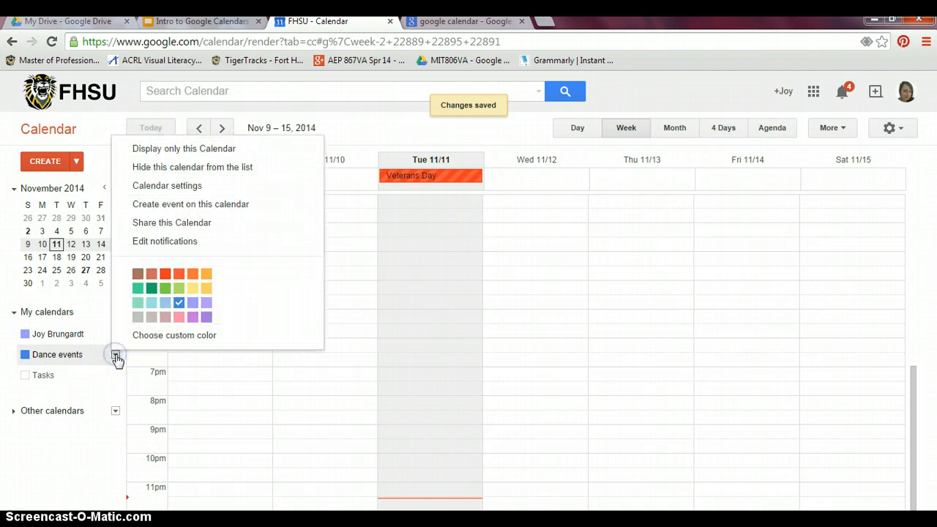
{"action": "left_click", "coordinate": [179, 319]}
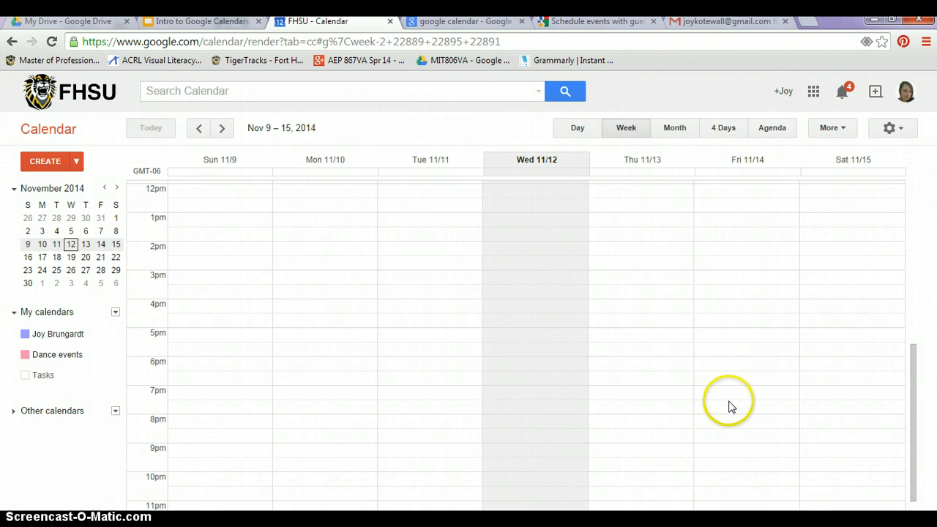
Add a 'Beginner's Lesson' event Friday 8:30pm on Dance events and open its full details.
{"action": "left_click", "coordinate": [745, 441]}
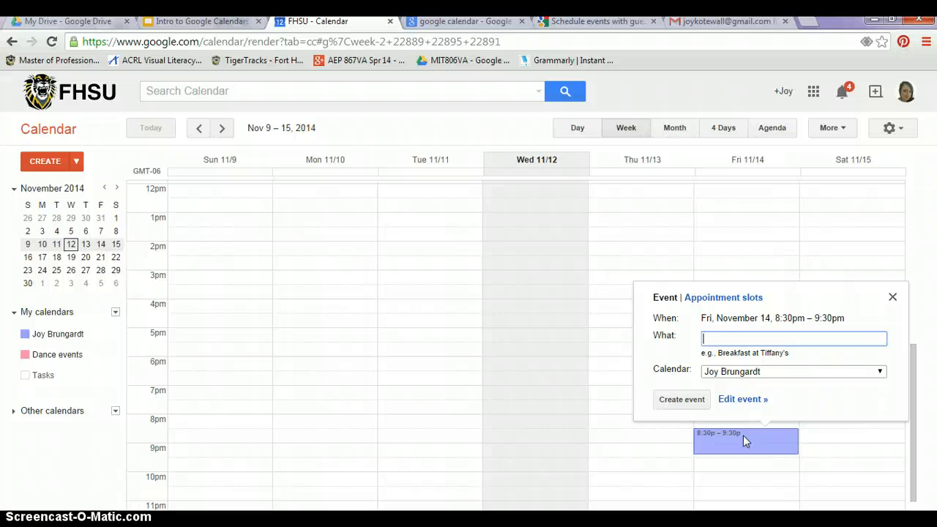
{"action": "type", "text": "Beginner's Lesson"}
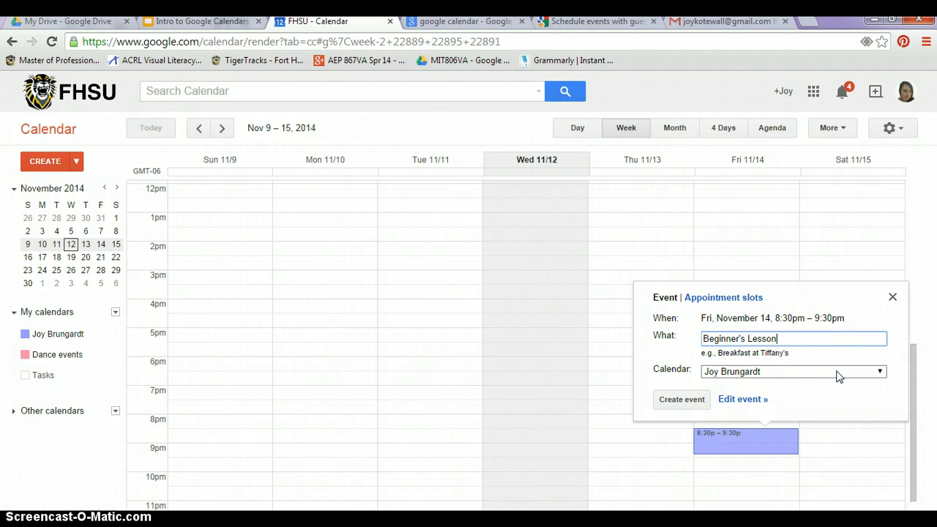
{"action": "left_click", "coordinate": [837, 371]}
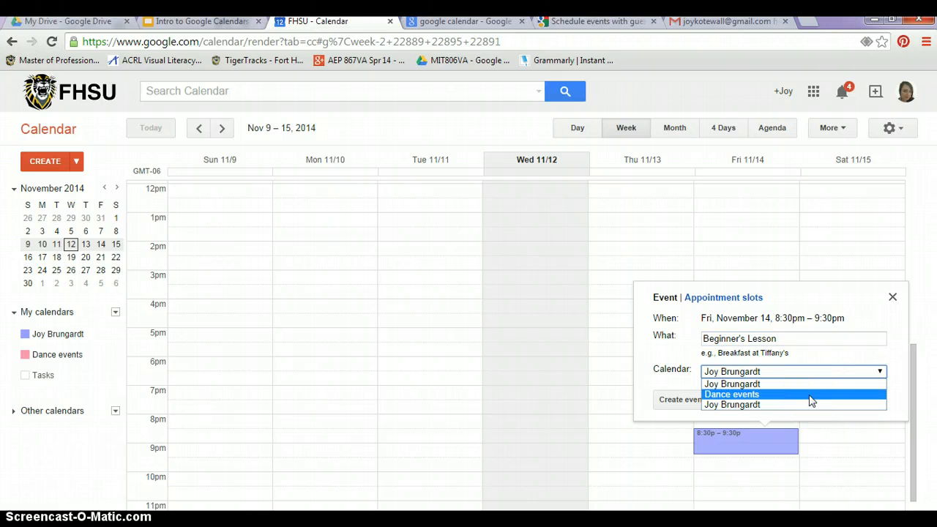
{"action": "left_click", "coordinate": [809, 395]}
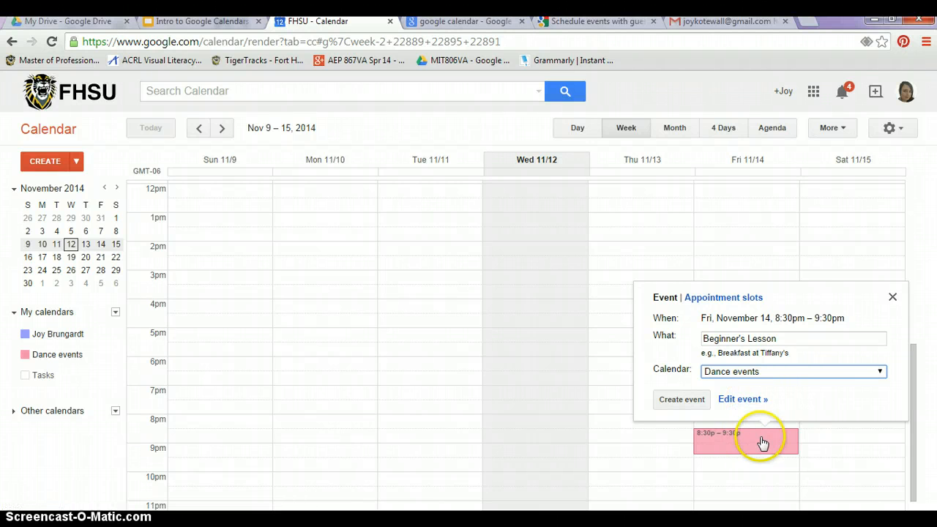
{"action": "left_click", "coordinate": [743, 400]}
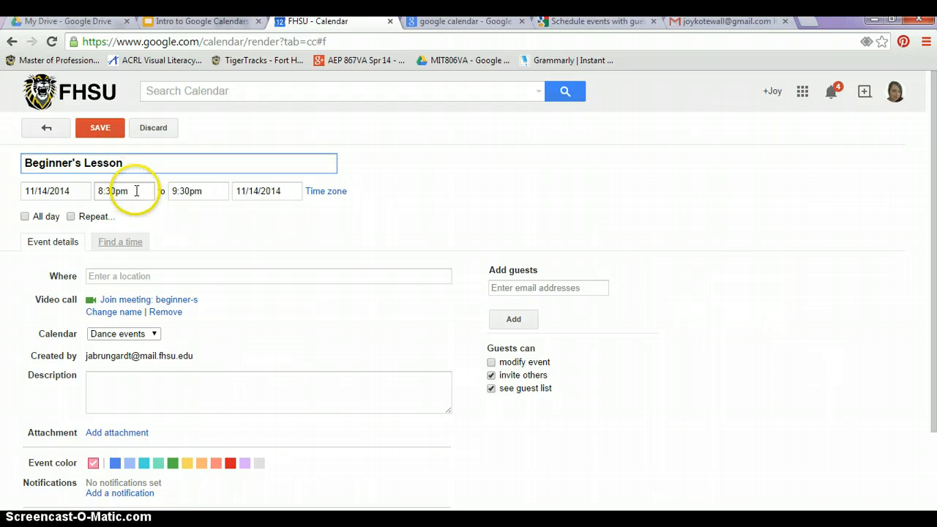
End Beginner's Lesson at 9:00pm, add the second account as guest, and save without invitations.
{"action": "left_click", "coordinate": [204, 191]}
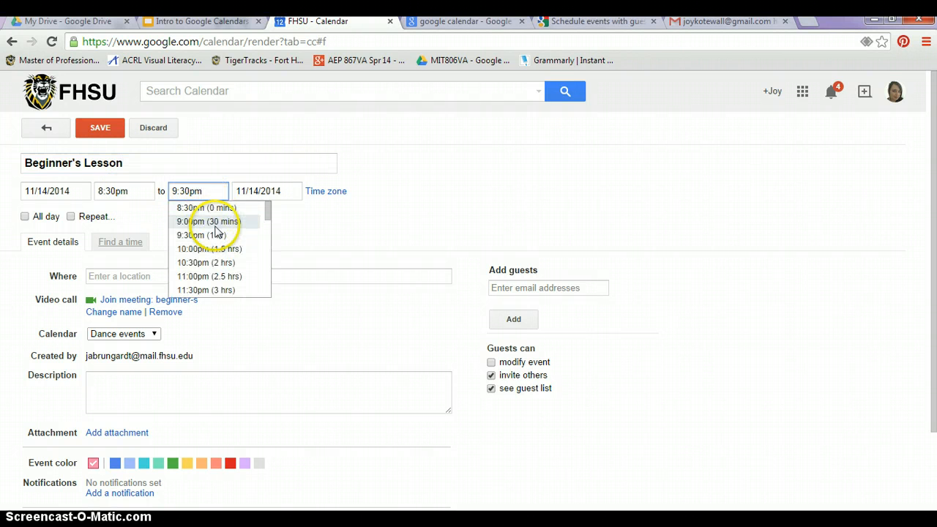
{"action": "left_click", "coordinate": [215, 224]}
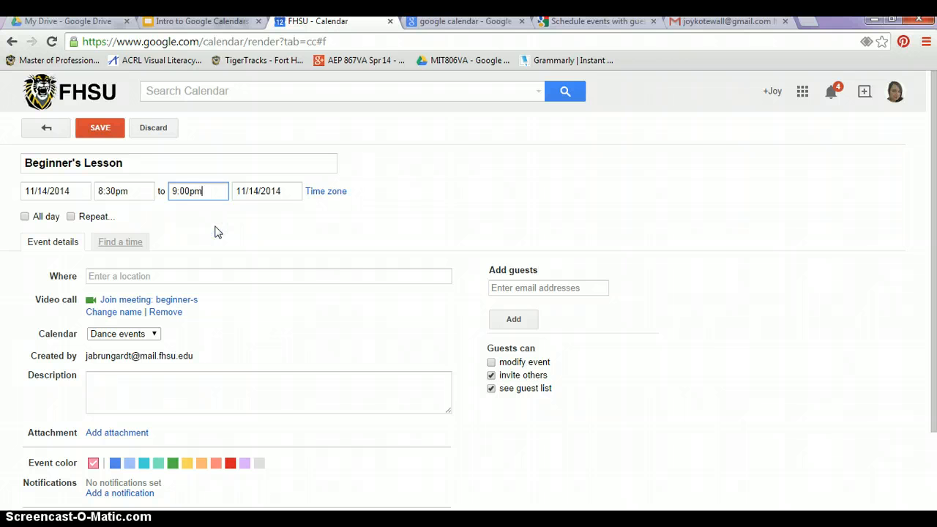
{"action": "left_click", "coordinate": [506, 288]}
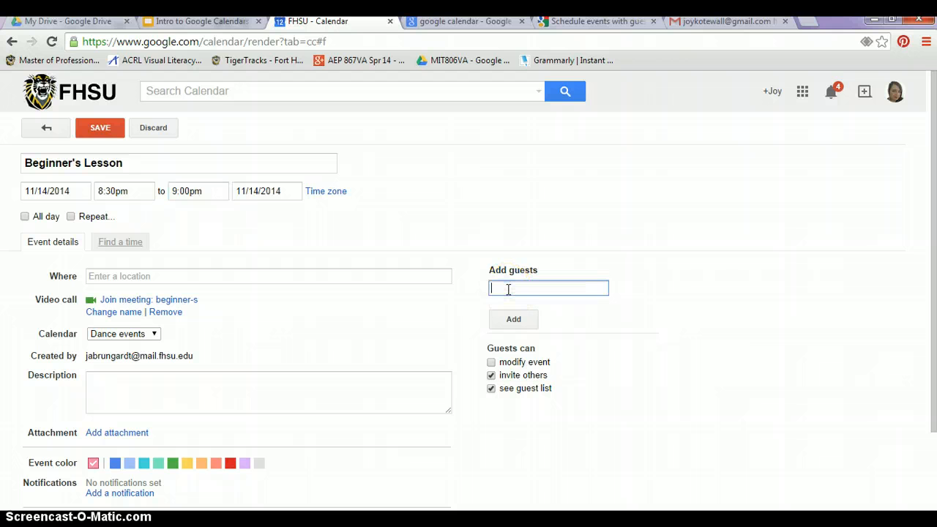
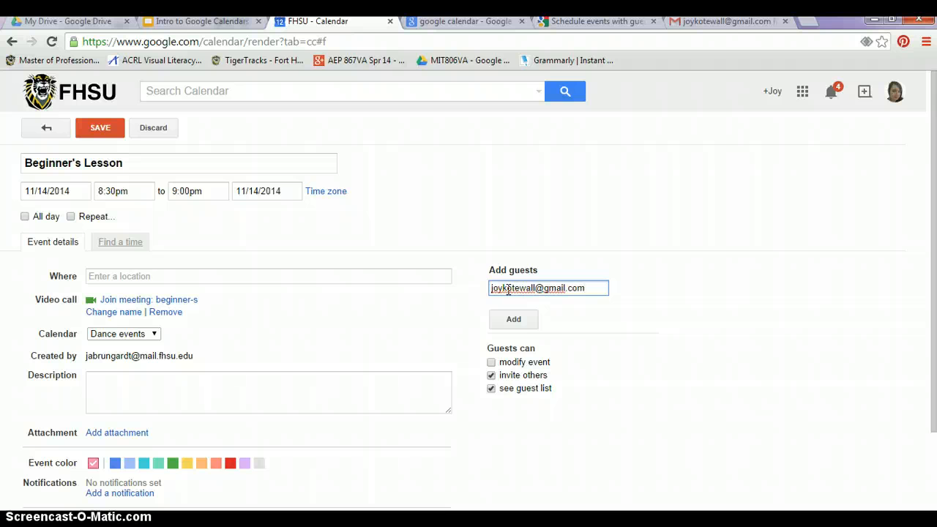
{"action": "left_click", "coordinate": [512, 320]}
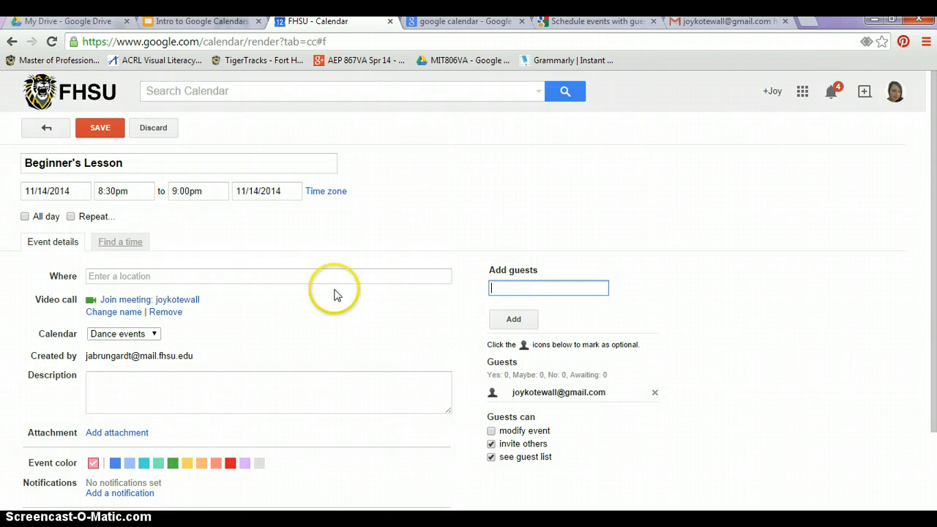
{"action": "left_click", "coordinate": [100, 129]}
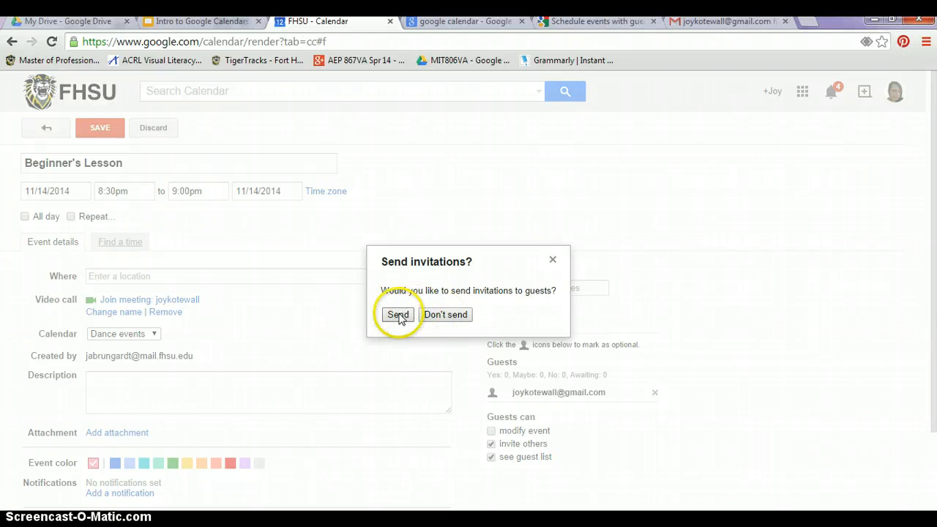
{"action": "left_click", "coordinate": [446, 315]}
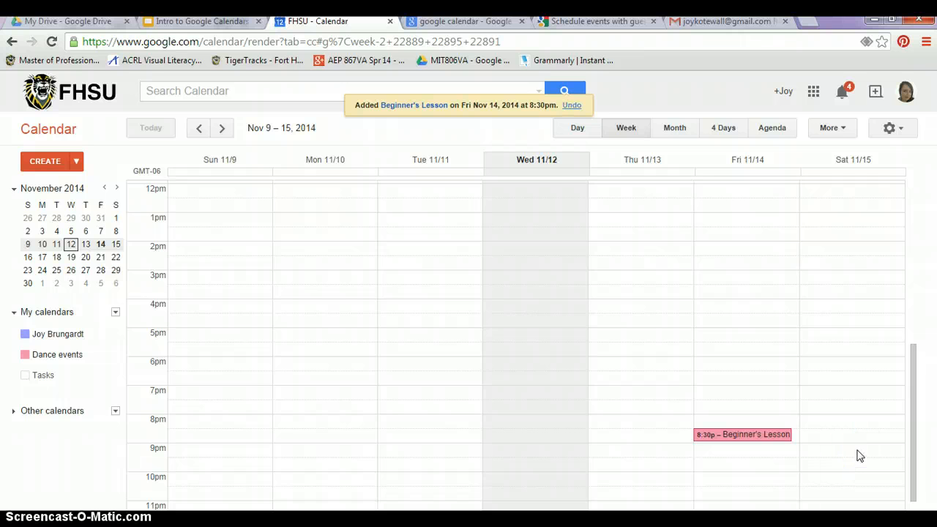
Create a 'Private lesson' event Saturday 5–6pm on Dance events and open its full details.
{"action": "left_click", "coordinate": [850, 342]}
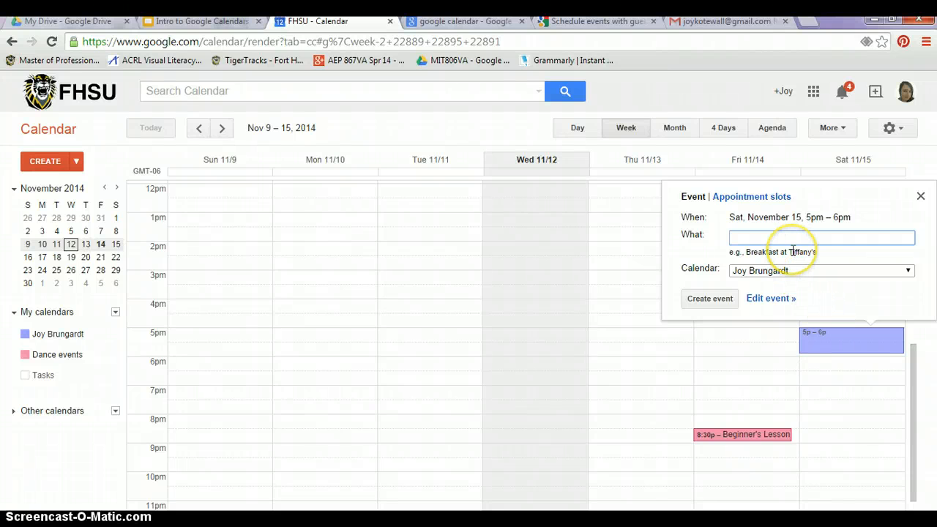
{"action": "type", "text": "Private lesson"}
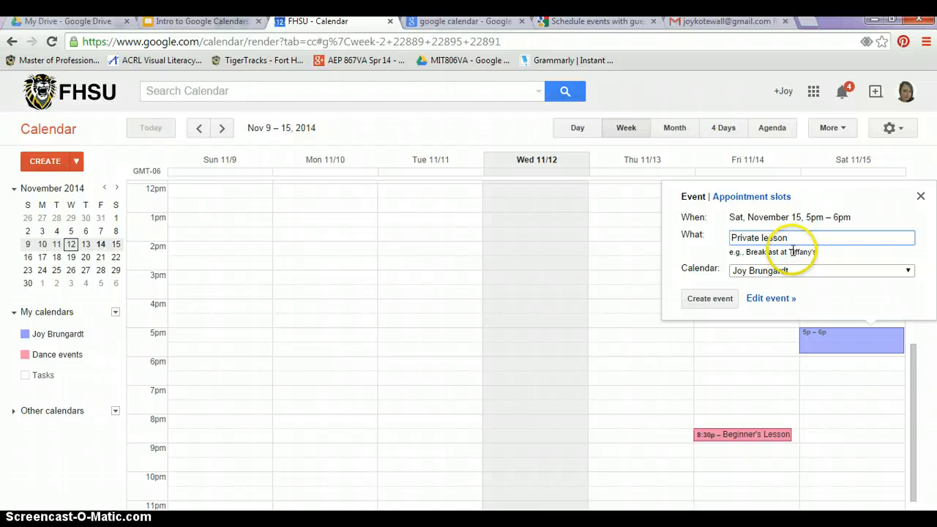
{"action": "left_click", "coordinate": [818, 272]}
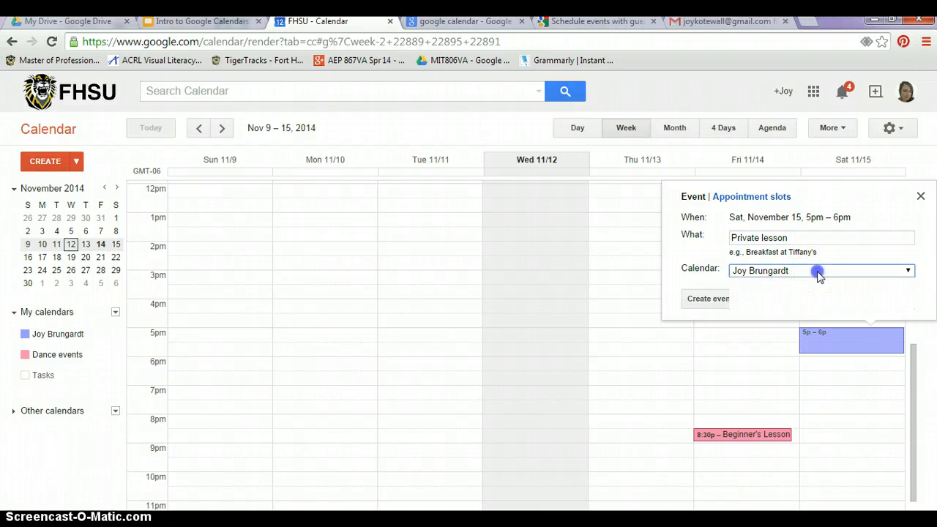
{"action": "left_click", "coordinate": [793, 293]}
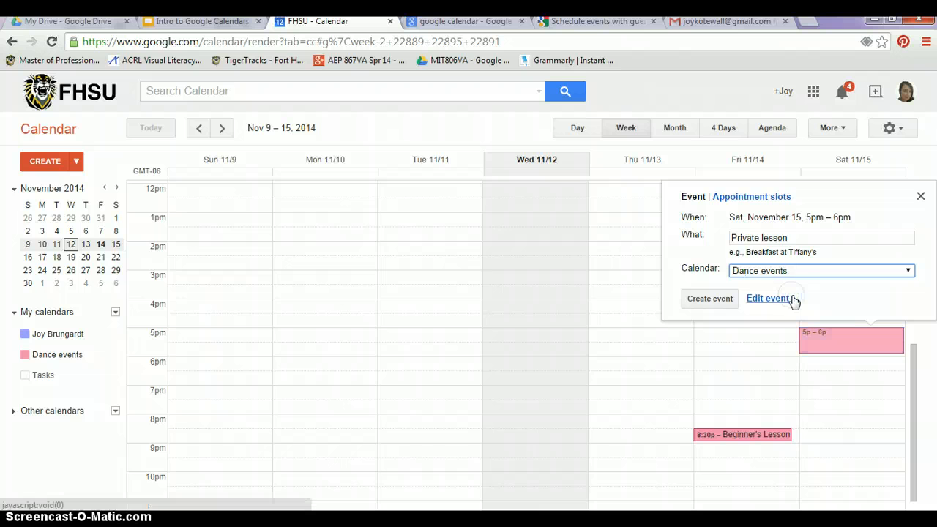
{"action": "left_click", "coordinate": [792, 299]}
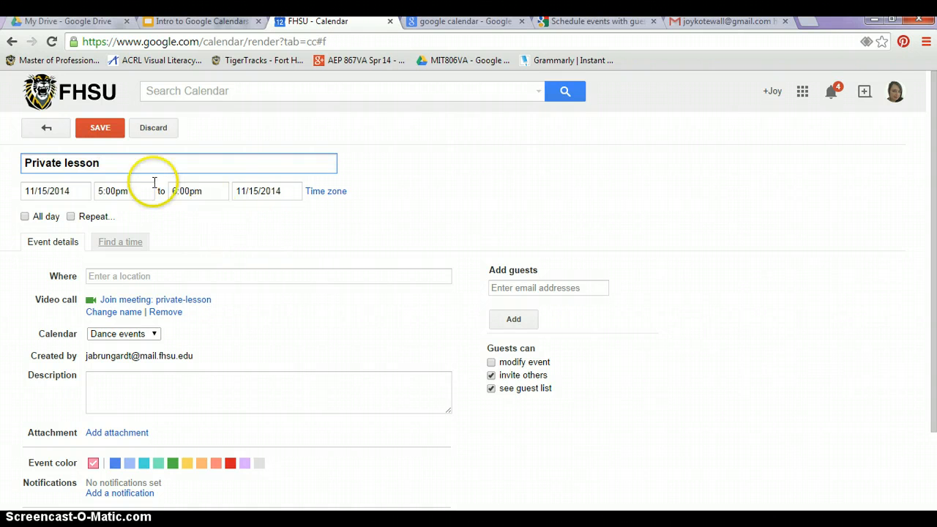
Add the second account's e-mail as a Private lesson guest and view Find a time.
{"action": "left_click", "coordinate": [514, 288]}
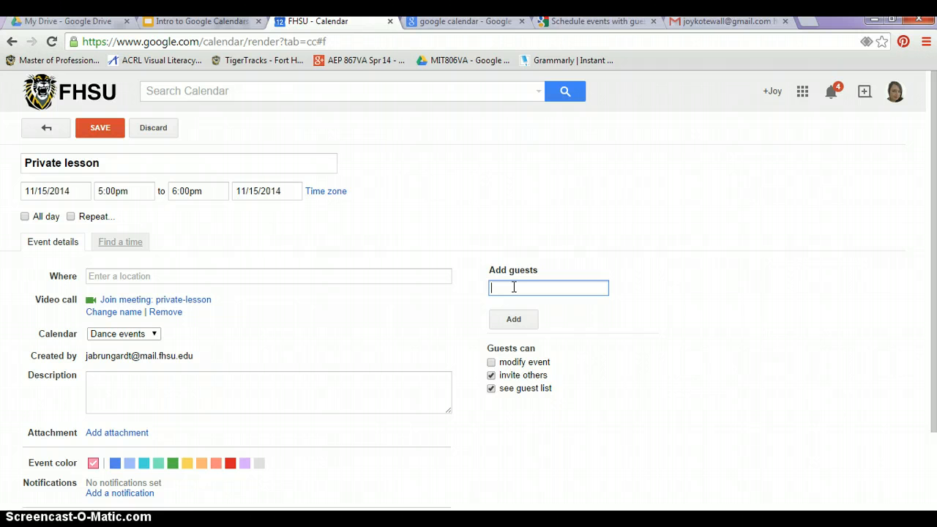
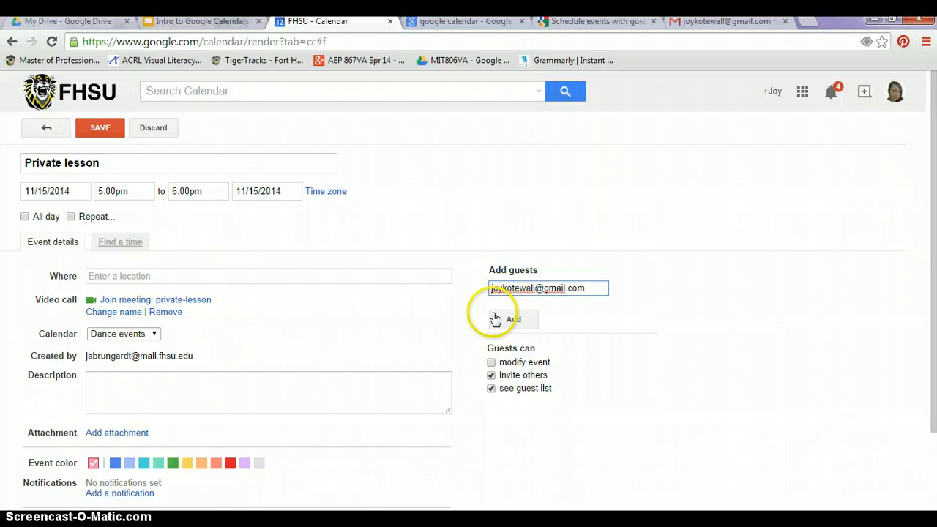
{"action": "left_click", "coordinate": [507, 322]}
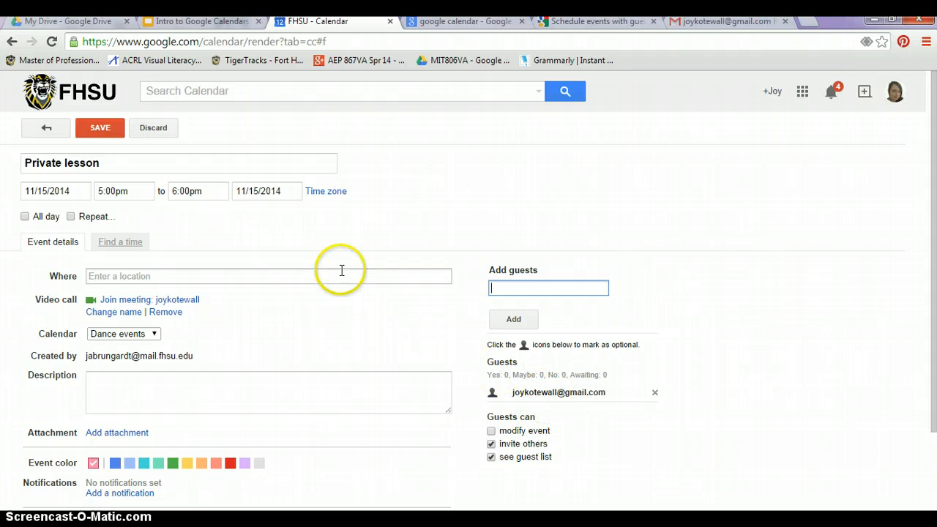
{"action": "left_click", "coordinate": [121, 243]}
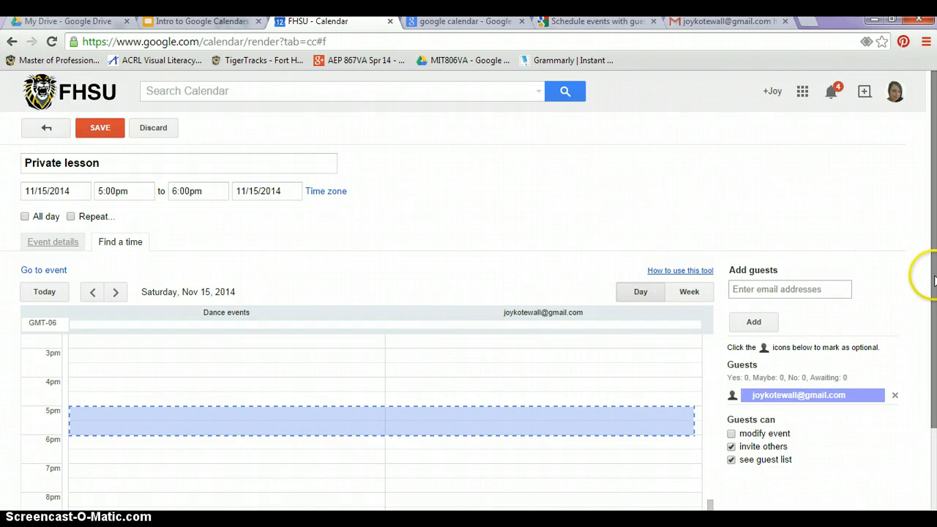
Move Private lesson to the 4:00pm–5:00pm slot on Saturday, Nov 15 in the Find a time grid.
{"action": "left_click_drag", "start_coordinate": [933, 281], "coordinate": [934, 326]}
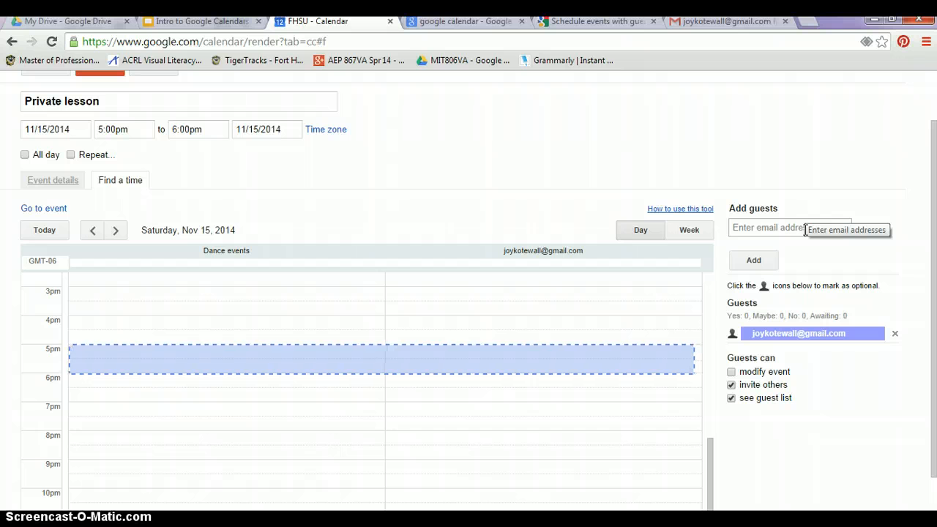
{"action": "left_click", "coordinate": [805, 229]}
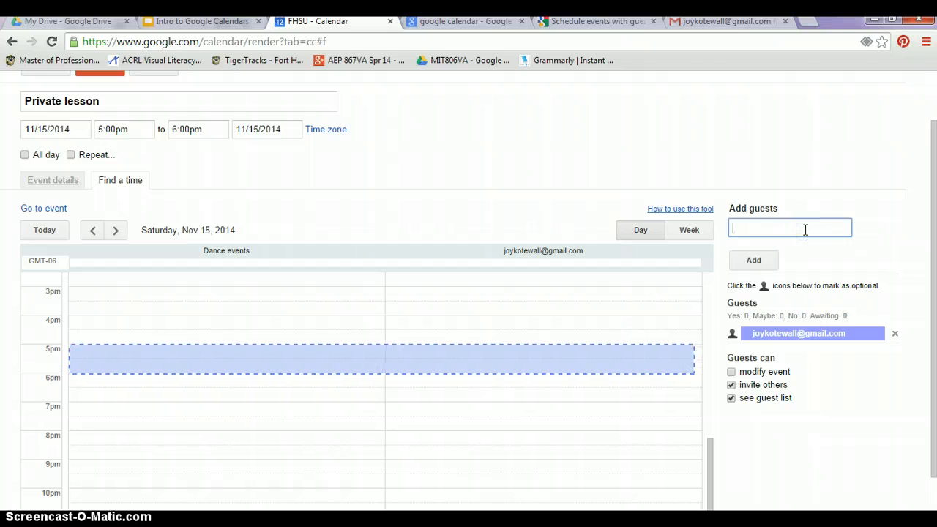
{"action": "left_click", "coordinate": [641, 326]}
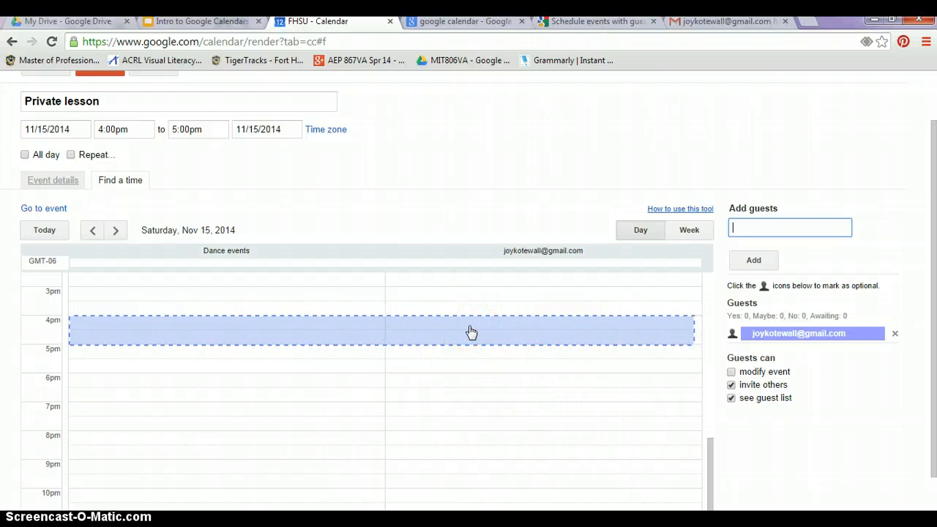
{"action": "left_click", "coordinate": [471, 332]}
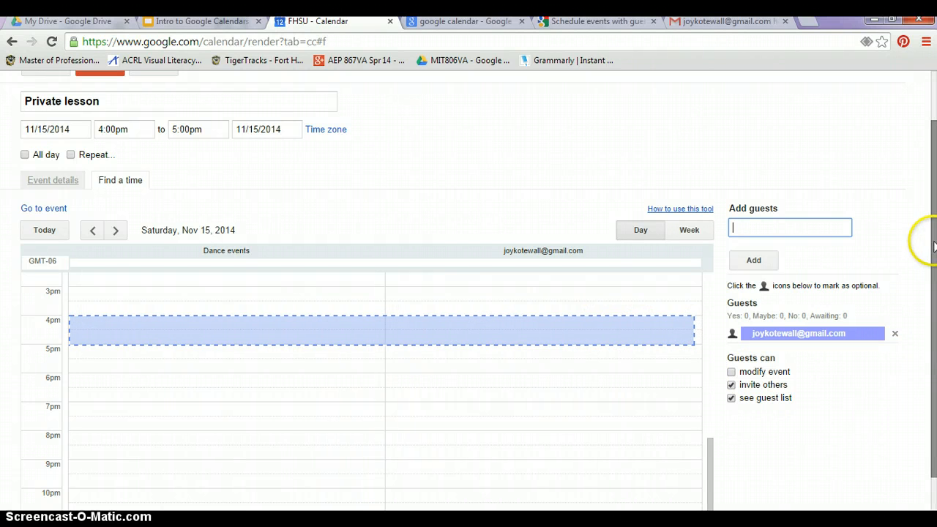
{"action": "left_click", "coordinate": [934, 293]}
{"action": "left_click_drag", "start_coordinate": [934, 293], "coordinate": [920, 199]}
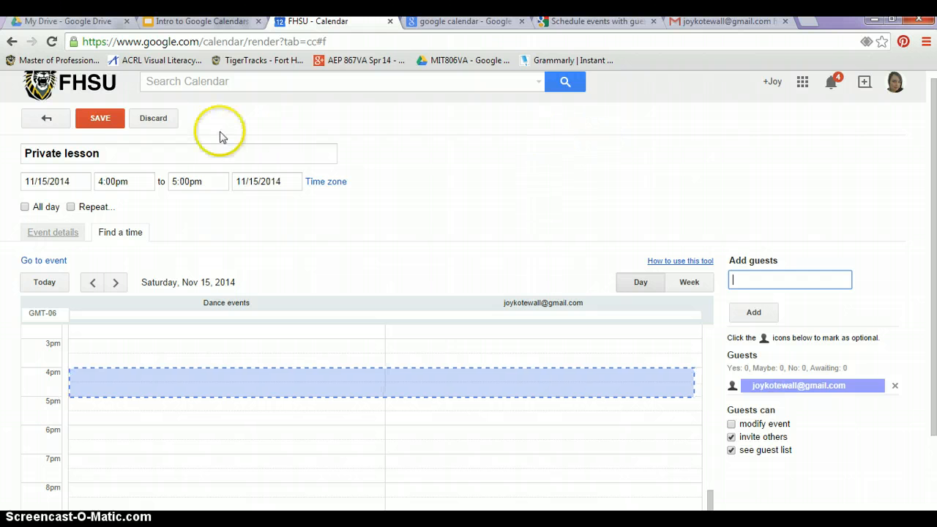
Save the rescheduled Private lesson and send the invitation to its guest.
{"action": "left_click", "coordinate": [105, 118]}
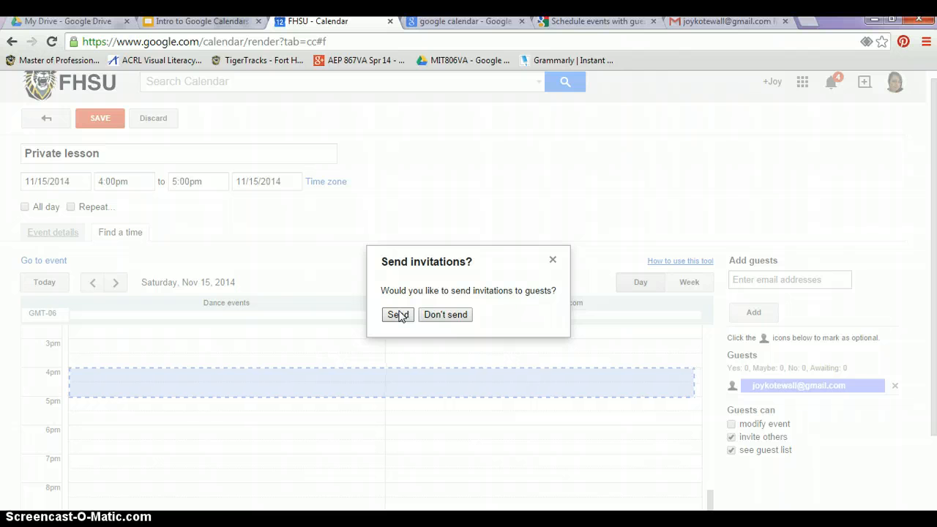
{"action": "left_click", "coordinate": [399, 315]}
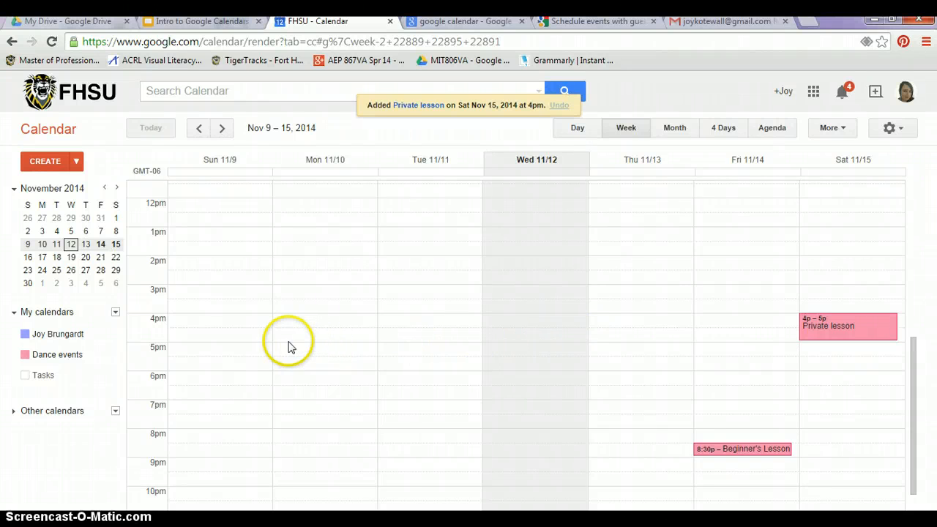
{"action": "left_click", "coordinate": [115, 315]}
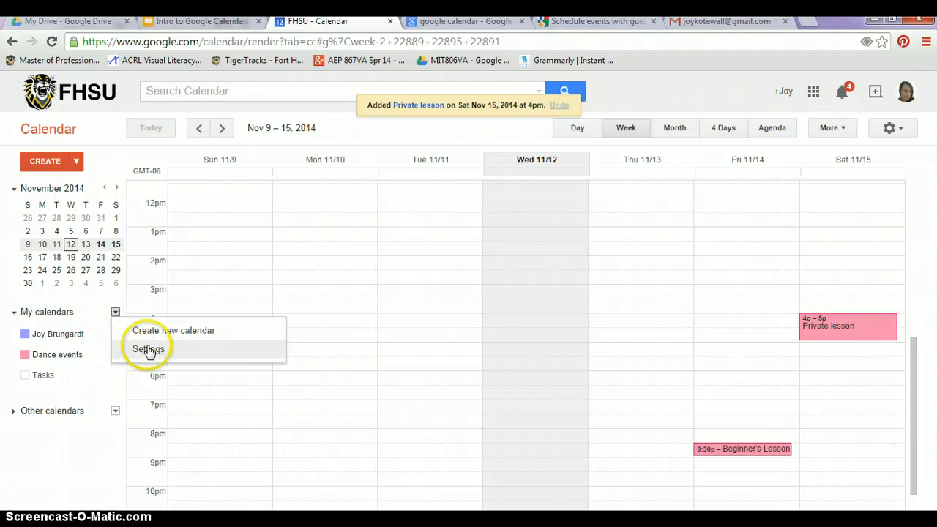
Go to calendar Settings and open the Shared: Edit settings page for Dance events.
{"action": "left_click", "coordinate": [147, 349]}
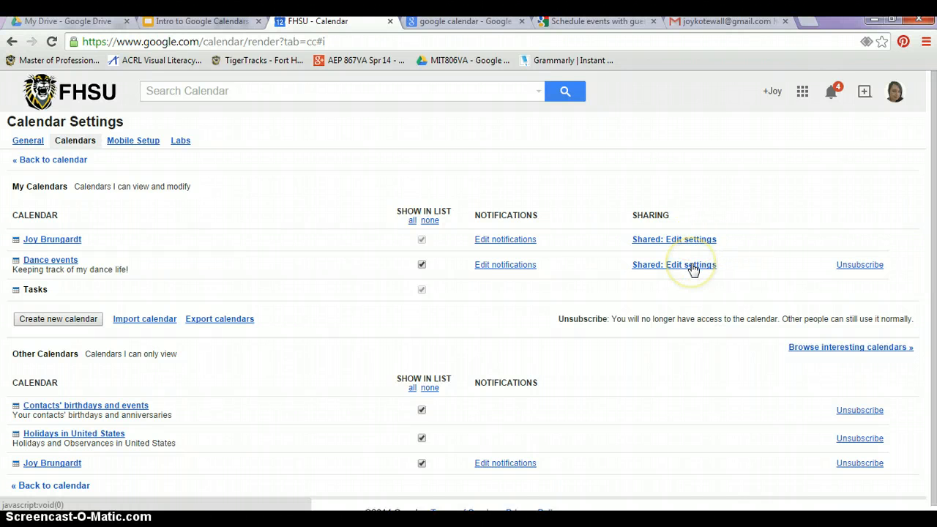
{"action": "left_click", "coordinate": [693, 270]}
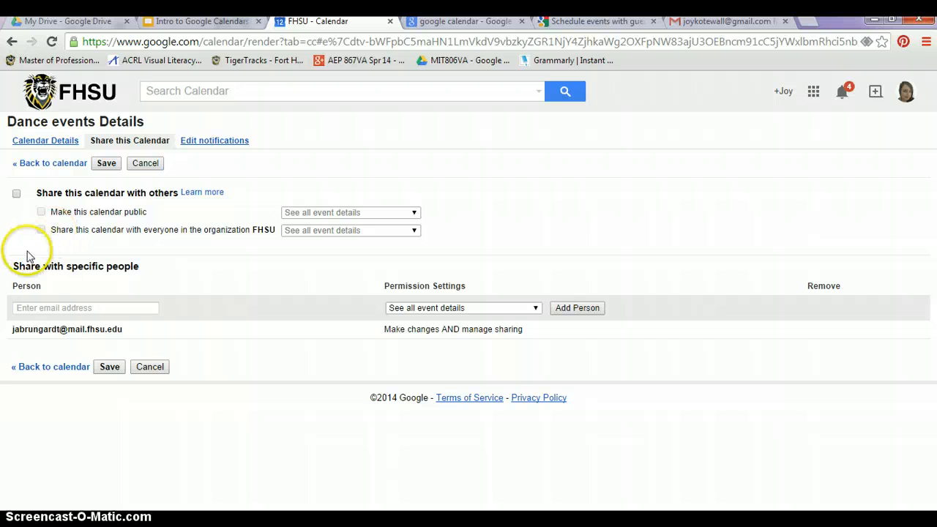
Share Dance events with the second account's e-mail with 'Make changes to events' permission and save.
{"action": "left_click", "coordinate": [32, 306]}
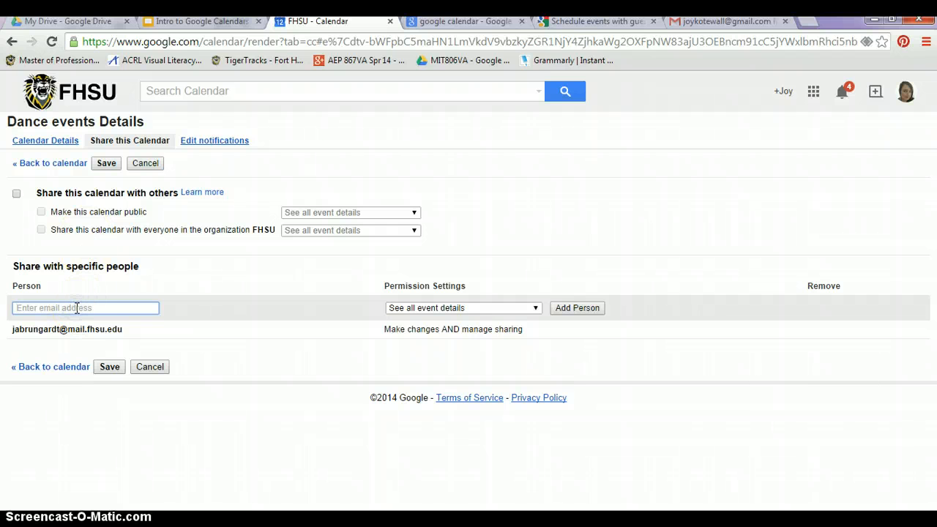
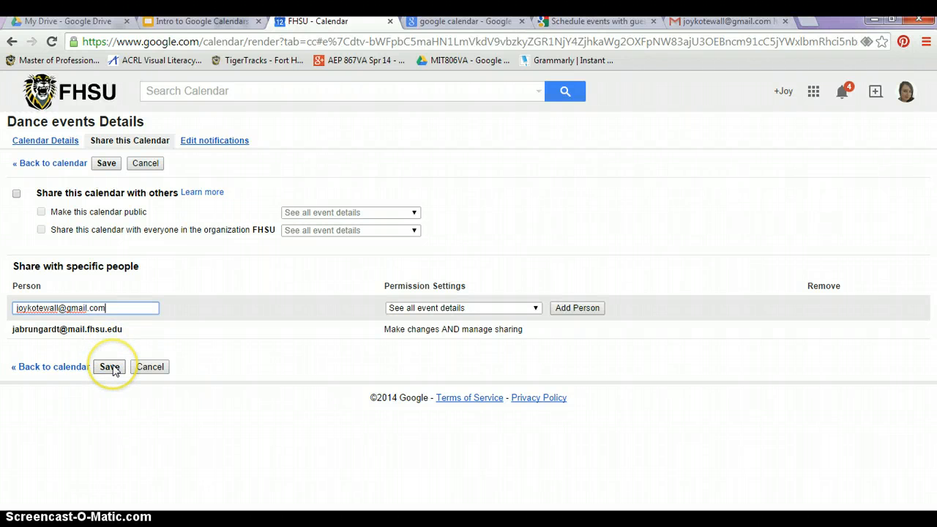
{"action": "left_click", "coordinate": [531, 308]}
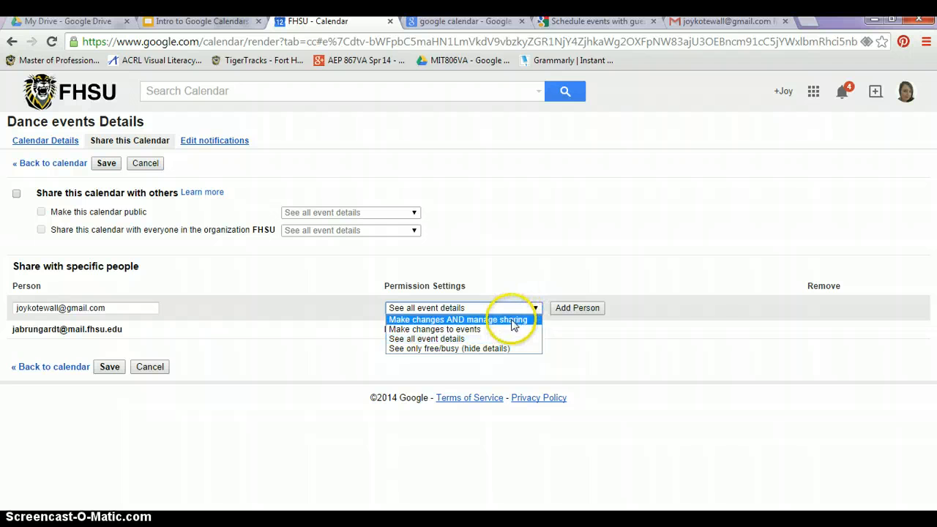
{"action": "left_click", "coordinate": [508, 329]}
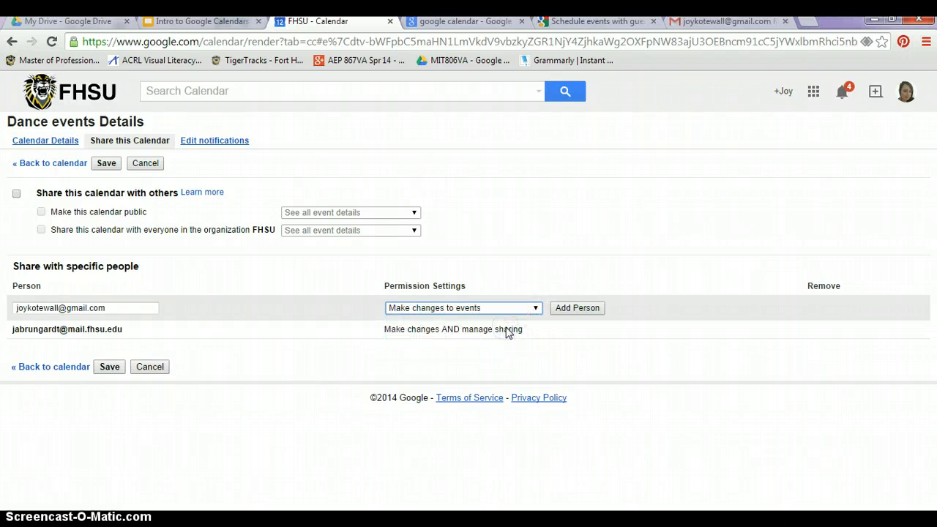
{"action": "left_click", "coordinate": [571, 309]}
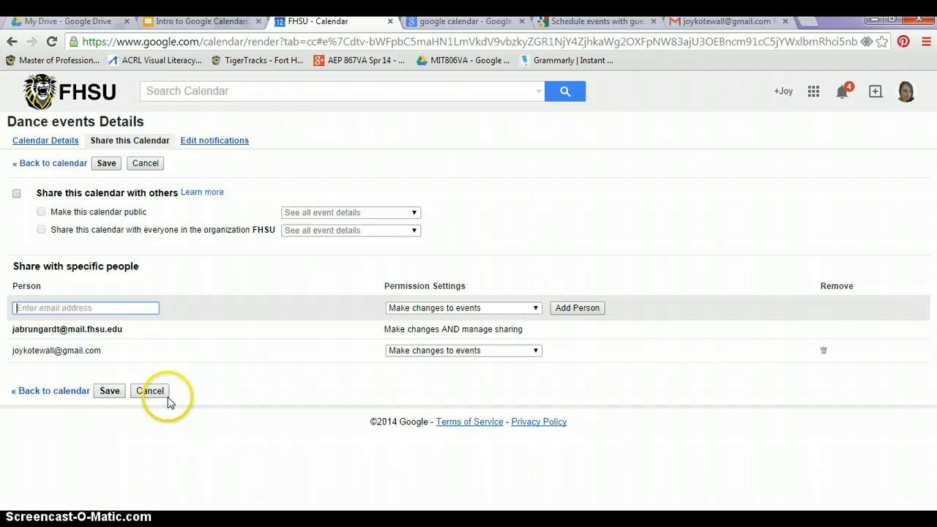
{"action": "left_click", "coordinate": [111, 392]}
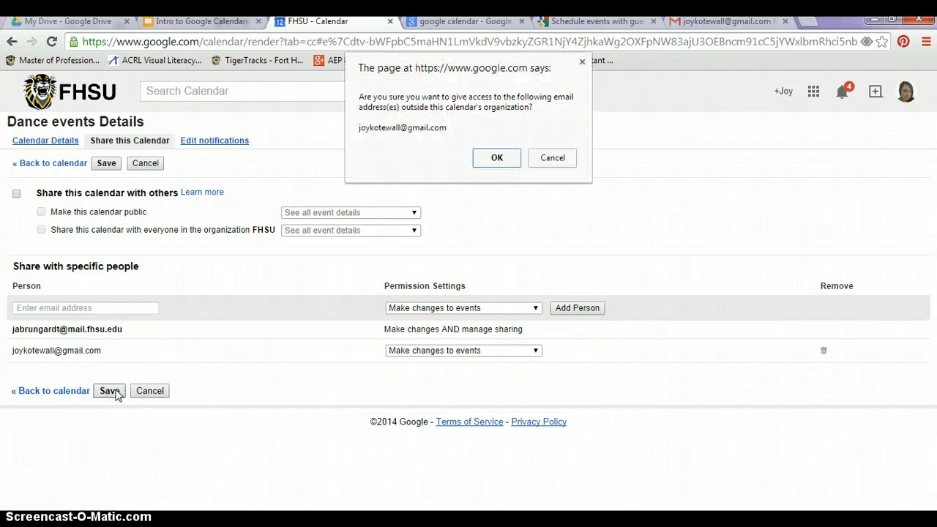
{"action": "left_click", "coordinate": [496, 158]}
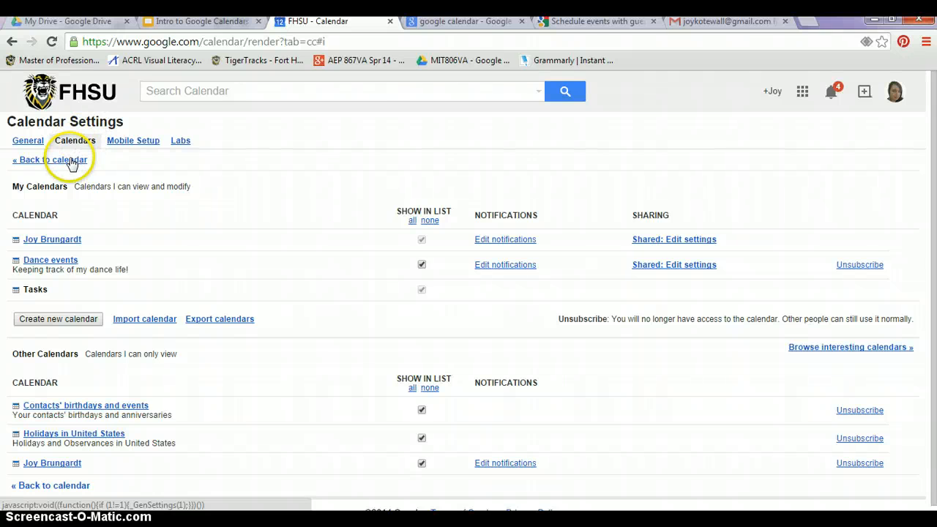
Go back from the sharing page to the Nov 9–15 week and open the Dance events options menu.
{"action": "left_click", "coordinate": [69, 157]}
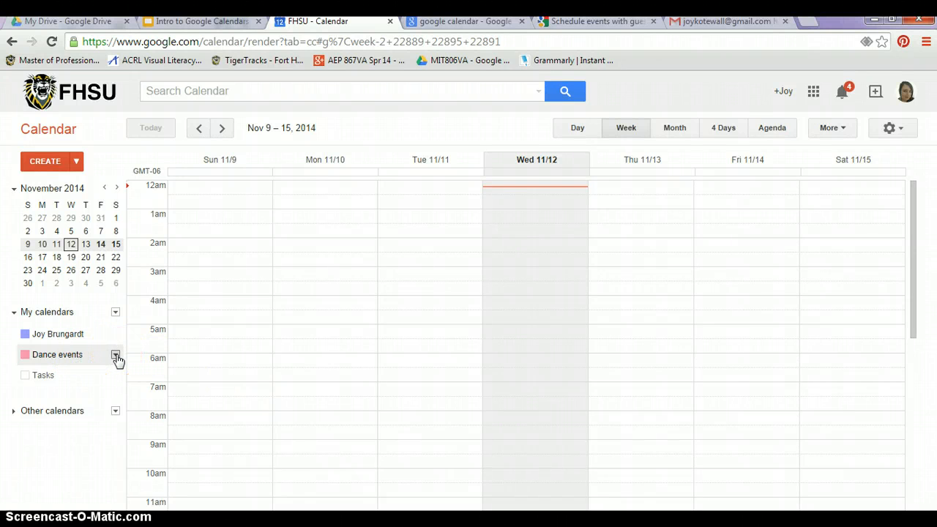
{"action": "left_click", "coordinate": [116, 357]}
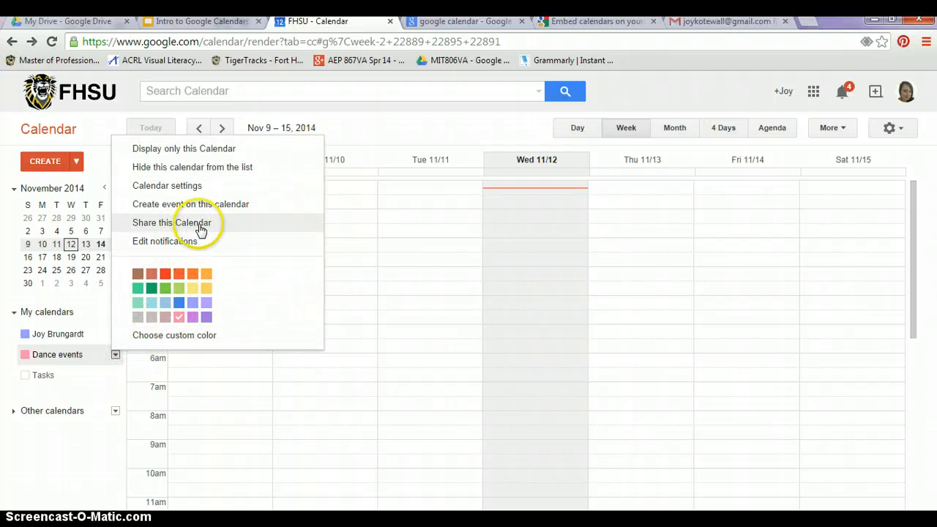
Open the Dance events settings page, then return to the Nov 9–15 week scrolled to the afternoon.
{"action": "left_click", "coordinate": [188, 185]}
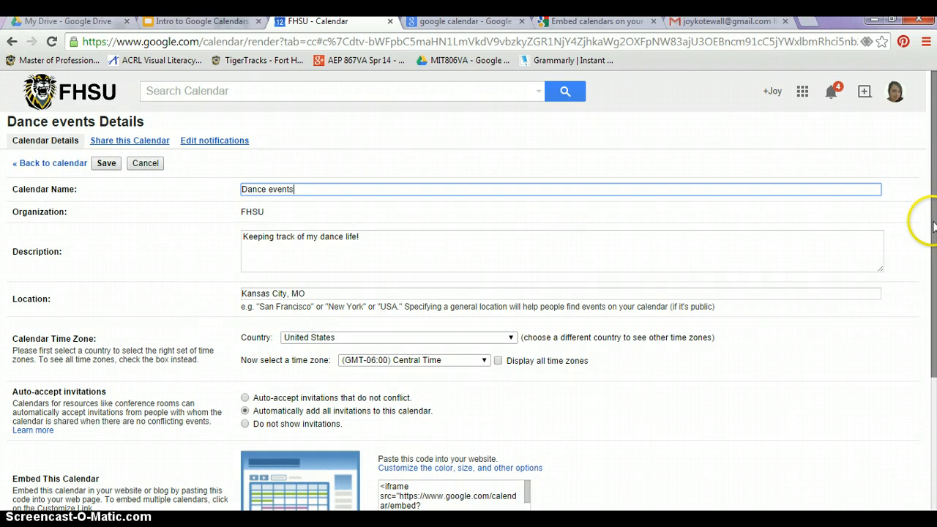
{"action": "left_click_drag", "start_coordinate": [934, 227], "coordinate": [933, 353]}
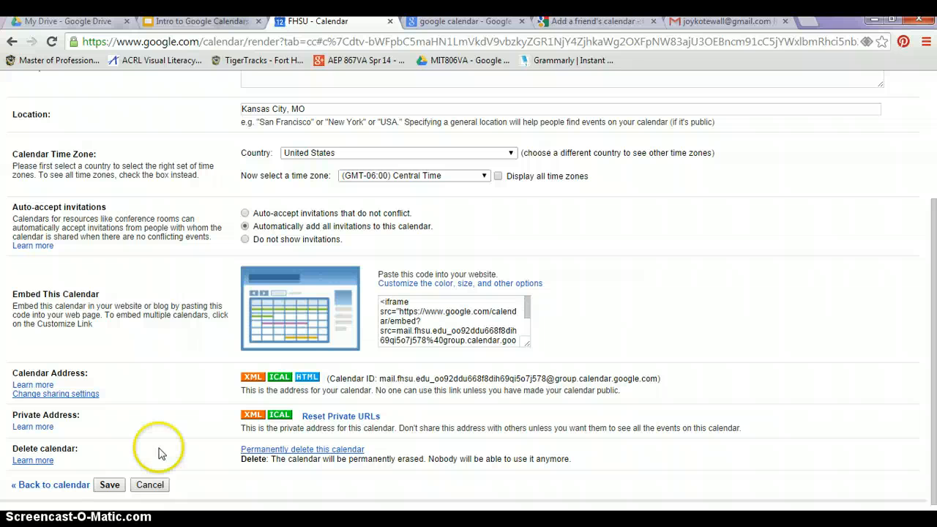
{"action": "left_click", "coordinate": [66, 487]}
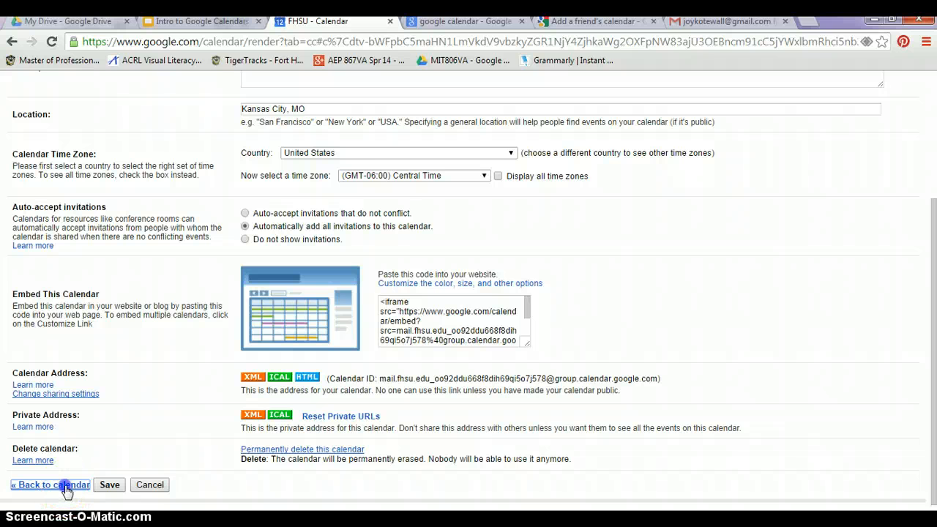
{"action": "scroll", "coordinate": [324, 443], "scroll_direction": "down", "scroll_amount": 10}
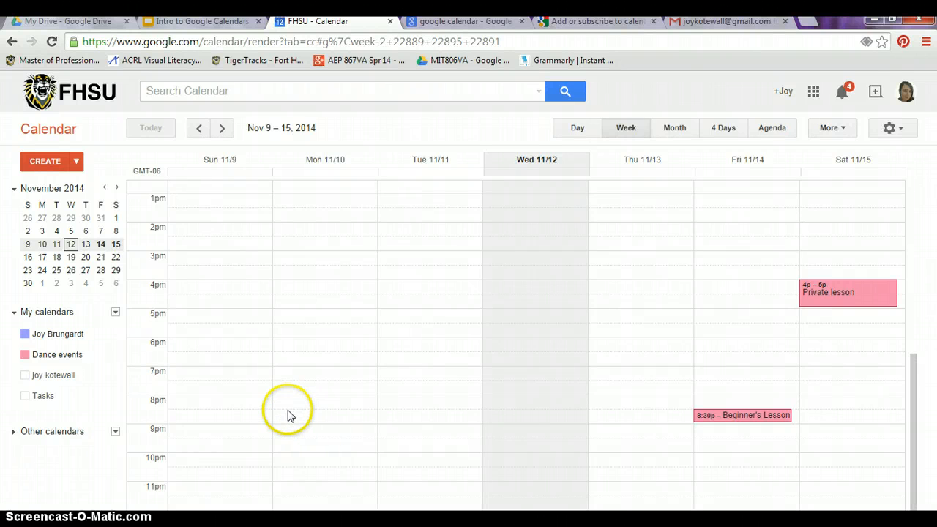
{"action": "left_click", "coordinate": [57, 389]}
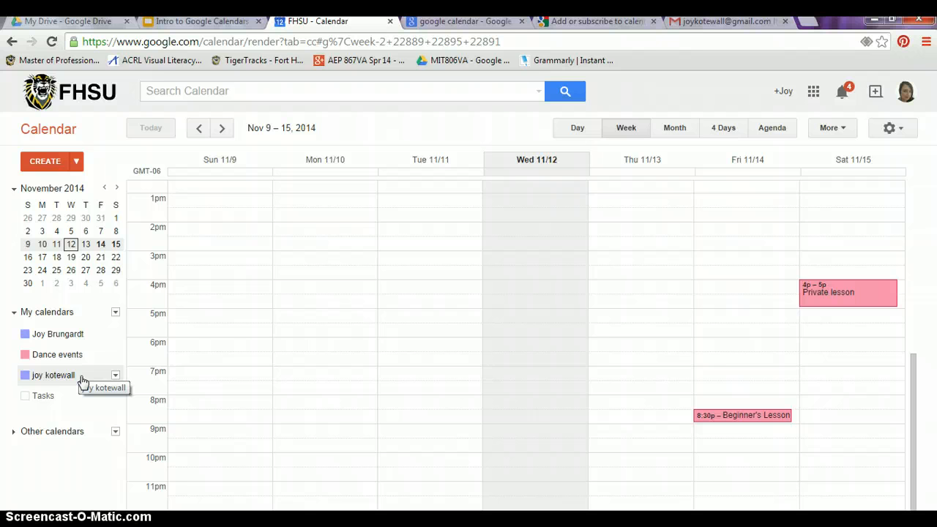
{"action": "left_click", "coordinate": [83, 381]}
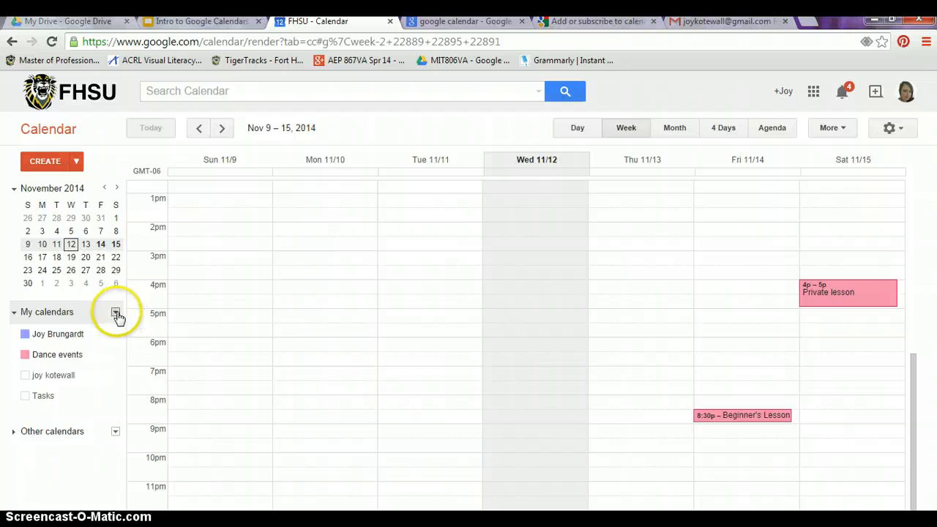
{"action": "left_click", "coordinate": [116, 433]}
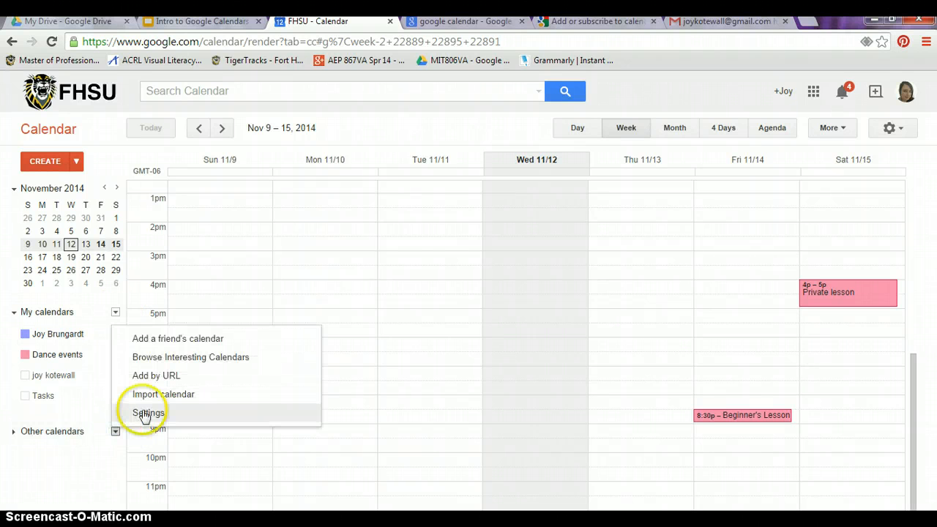
{"action": "left_click", "coordinate": [175, 339]}
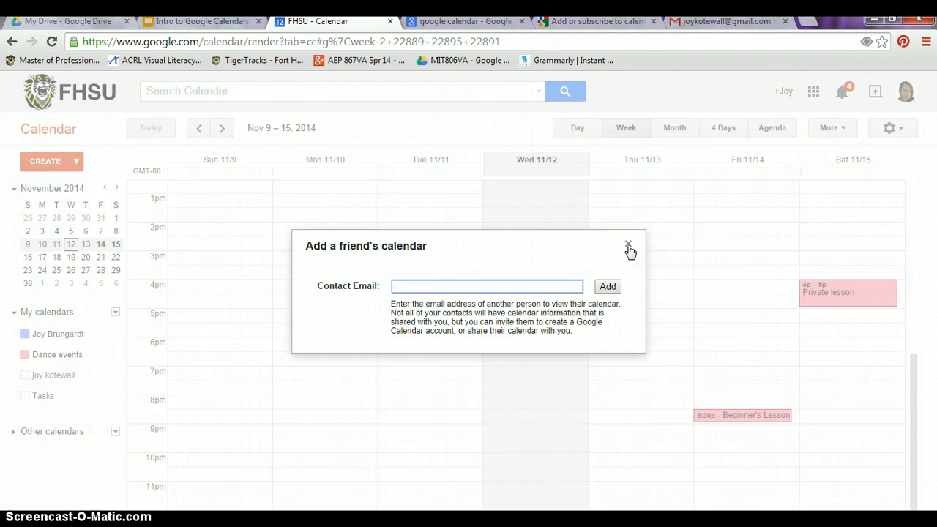
{"action": "left_click", "coordinate": [628, 246]}
{"action": "left_click", "coordinate": [454, 303]}
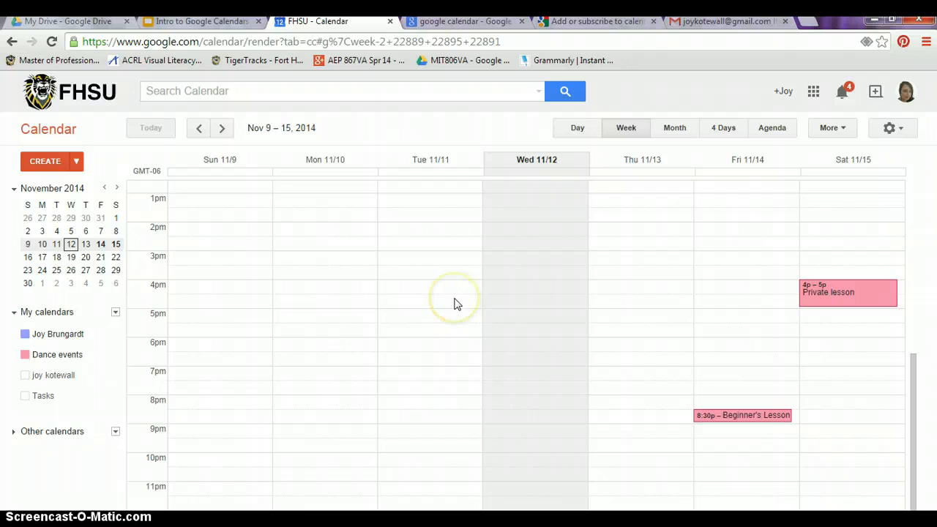
Give the Saturday 4p–5p Private lesson an email reminder 1 hour before, replacing 10, and save it.
{"action": "left_click", "coordinate": [847, 295]}
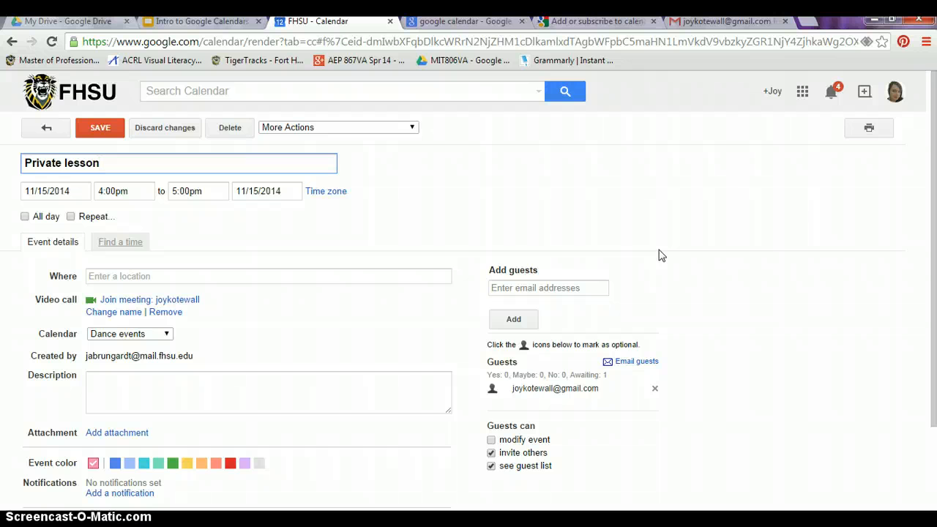
{"action": "scroll", "coordinate": [388, 360], "scroll_direction": "down", "scroll_amount": 3}
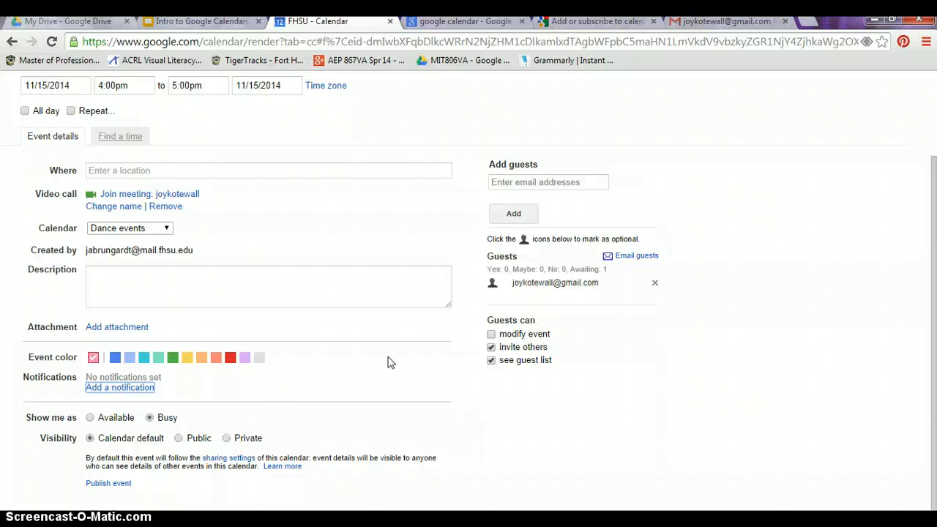
{"action": "left_click", "coordinate": [102, 388]}
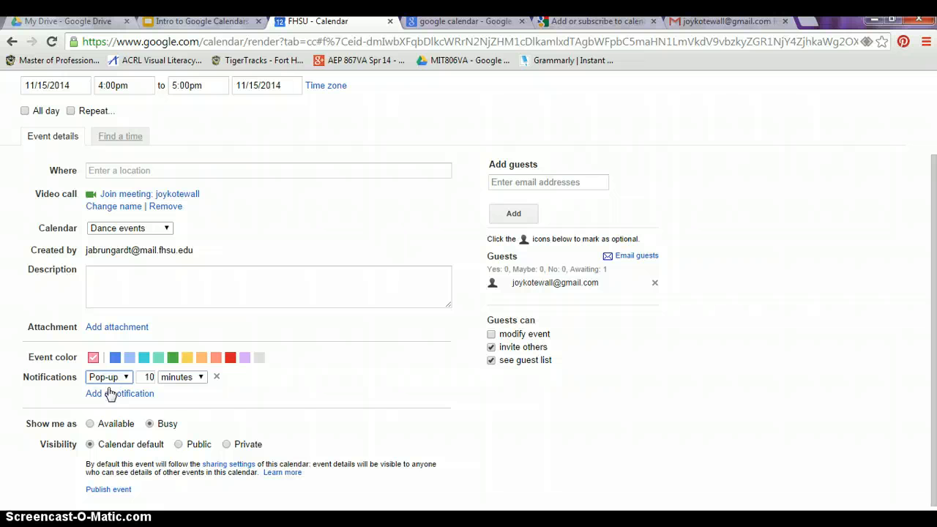
{"action": "left_click", "coordinate": [125, 377]}
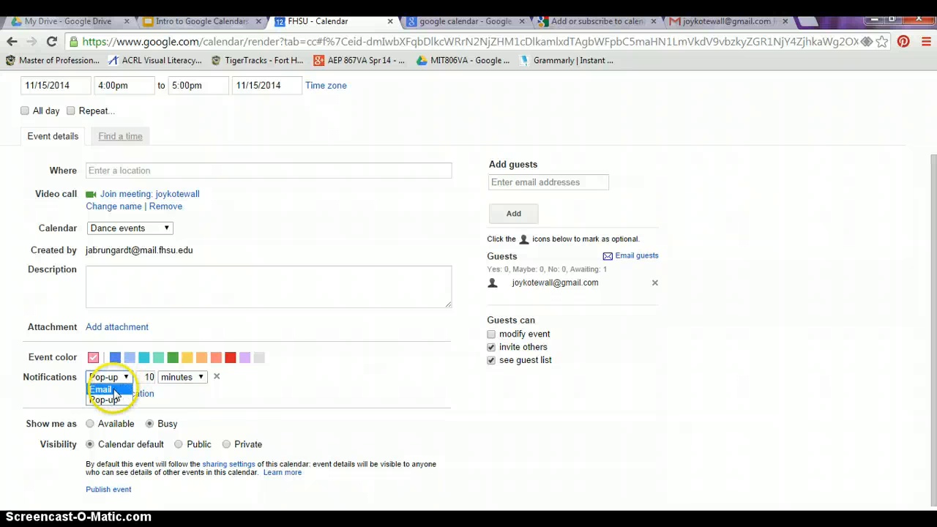
{"action": "left_click", "coordinate": [102, 390]}
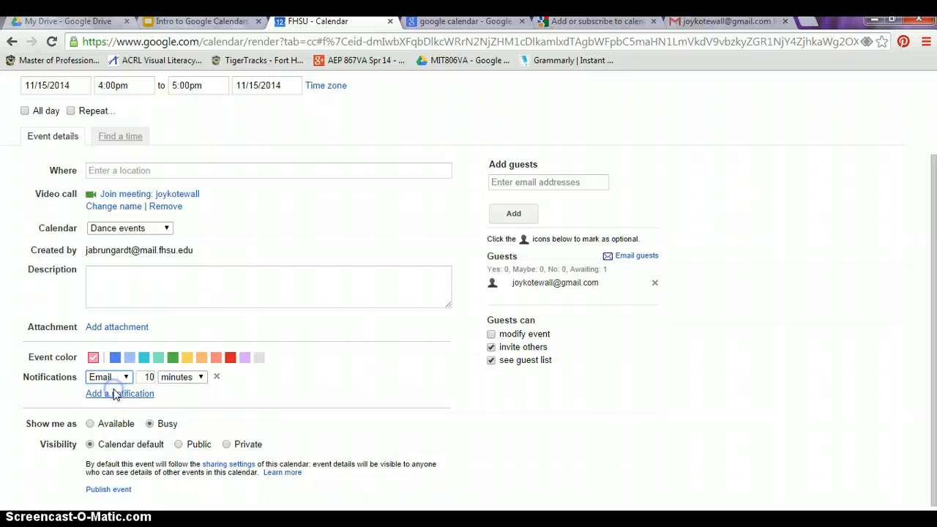
{"action": "left_click", "coordinate": [202, 378]}
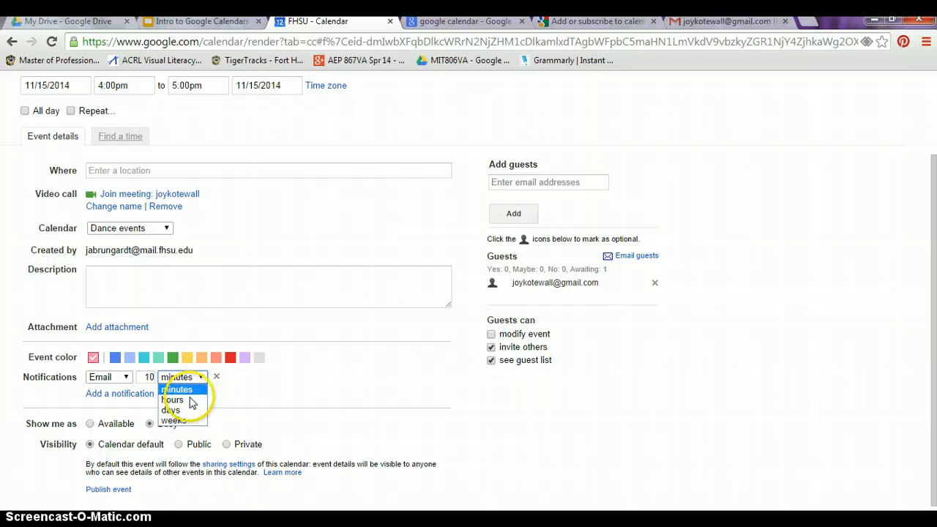
{"action": "left_click", "coordinate": [185, 400]}
{"action": "left_click", "coordinate": [148, 376]}
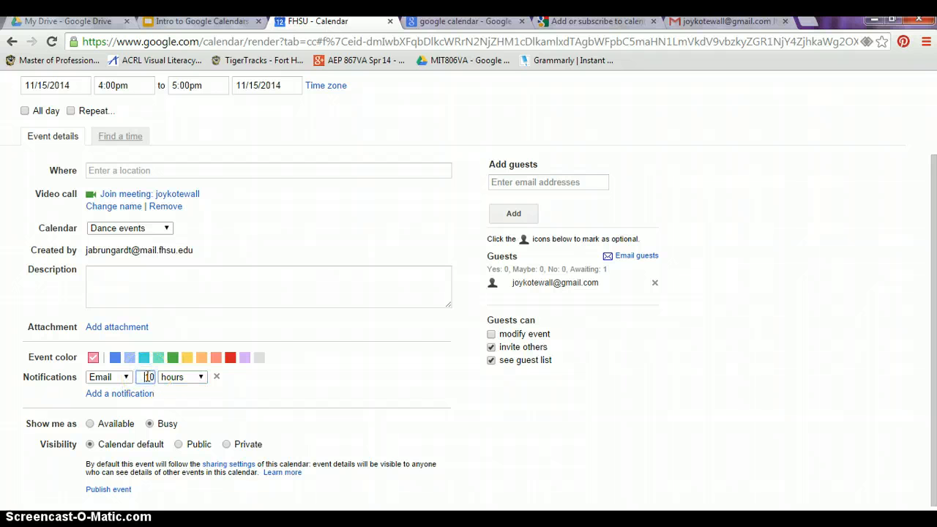
{"action": "key", "text": "BackSpace"}
{"action": "key", "text": "BackSpace"}
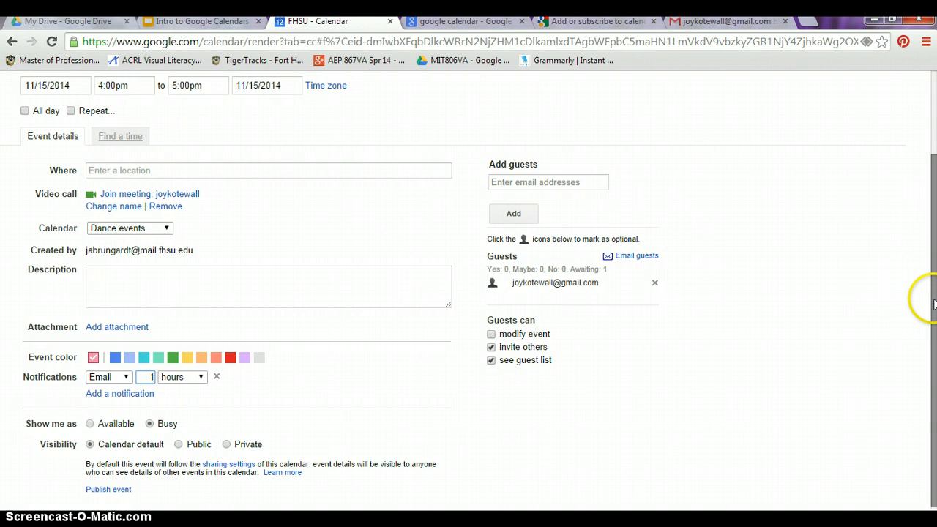
{"action": "scroll", "coordinate": [890, 176], "scroll_direction": "up", "scroll_amount": 3}
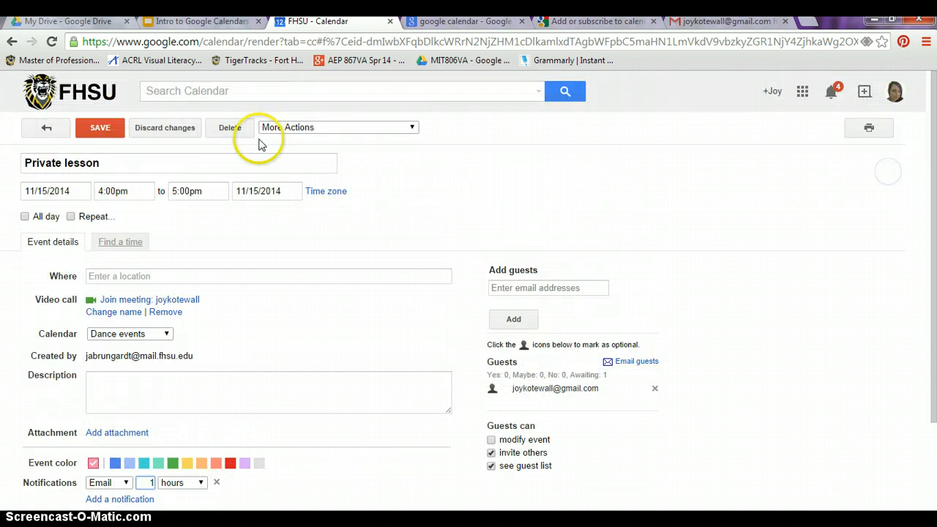
{"action": "left_click", "coordinate": [89, 129]}
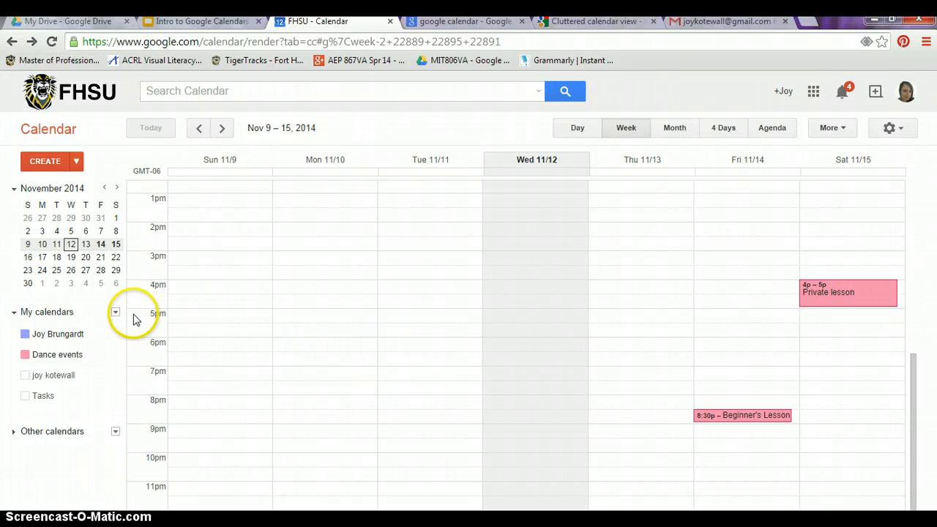
Set 'Show events you have declined' to No in General settings, save, then return to the Slides presentation.
{"action": "left_click", "coordinate": [115, 314]}
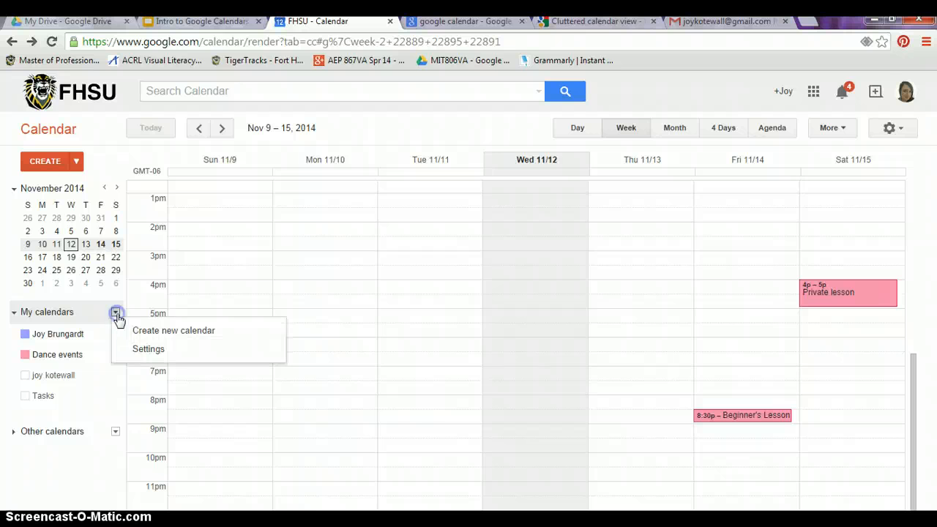
{"action": "left_click", "coordinate": [138, 350]}
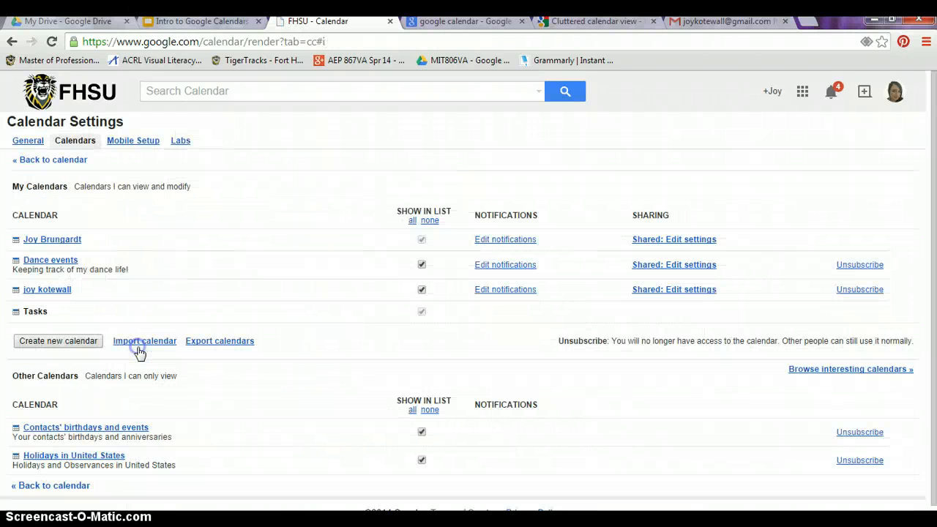
{"action": "left_click", "coordinate": [28, 140]}
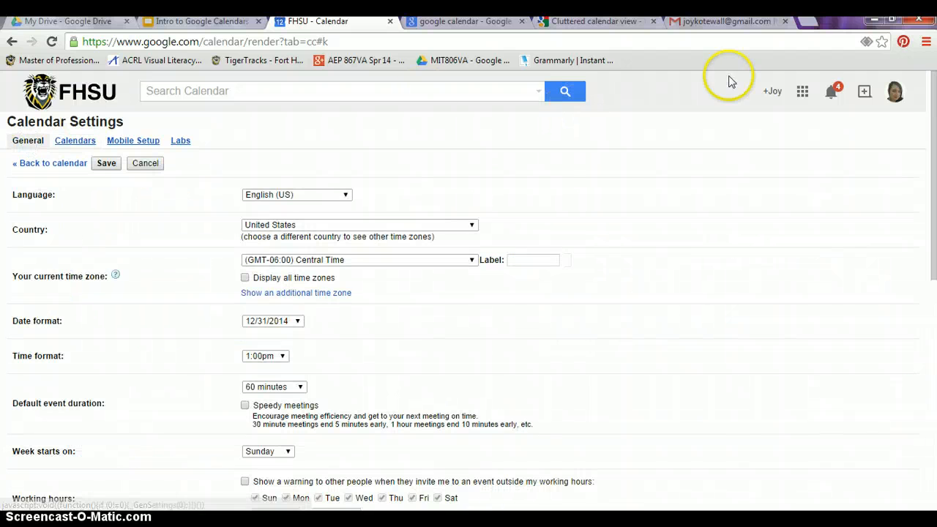
{"action": "left_click_drag", "start_coordinate": [934, 147], "coordinate": [934, 342]}
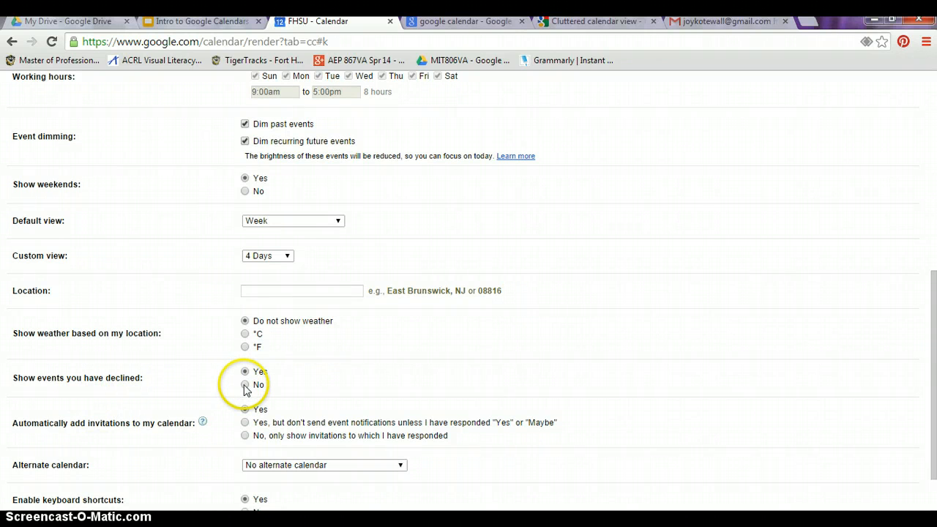
{"action": "left_click", "coordinate": [245, 386]}
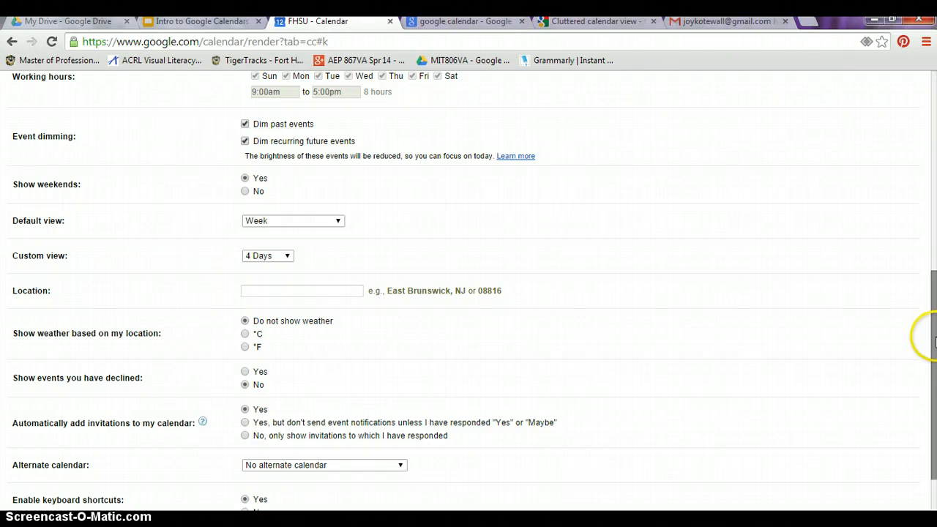
{"action": "left_click_drag", "start_coordinate": [934, 338], "coordinate": [931, 457]}
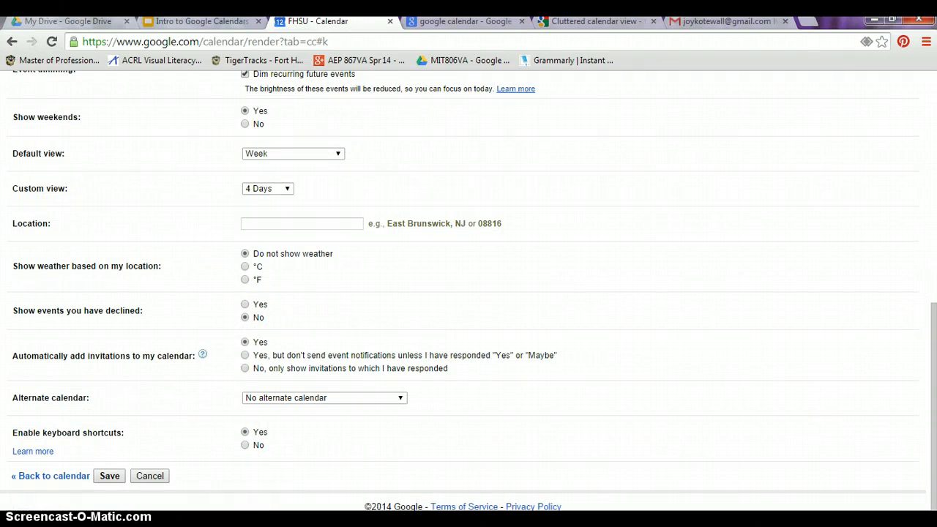
{"action": "left_click", "coordinate": [106, 476]}
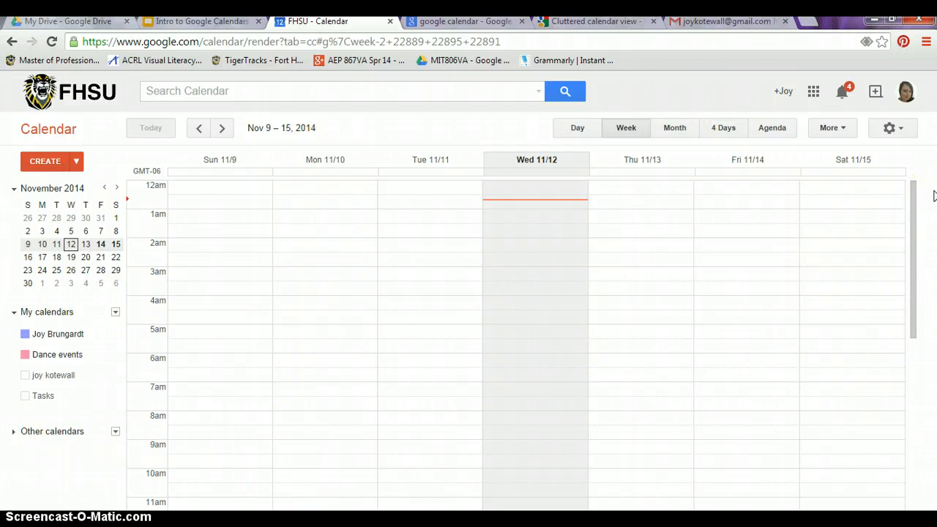
{"action": "scroll", "coordinate": [934, 195], "scroll_direction": "down", "scroll_amount": 5}
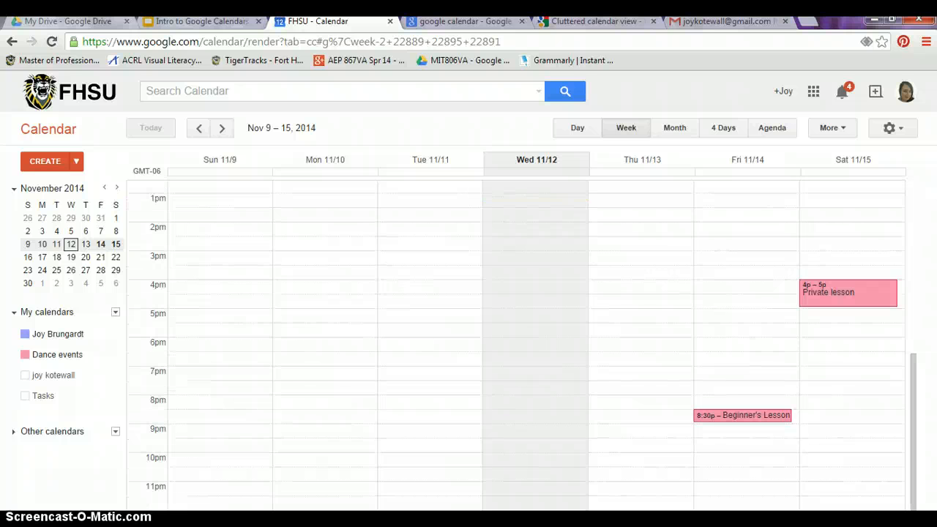
{"action": "key", "text": "alt+Tab"}
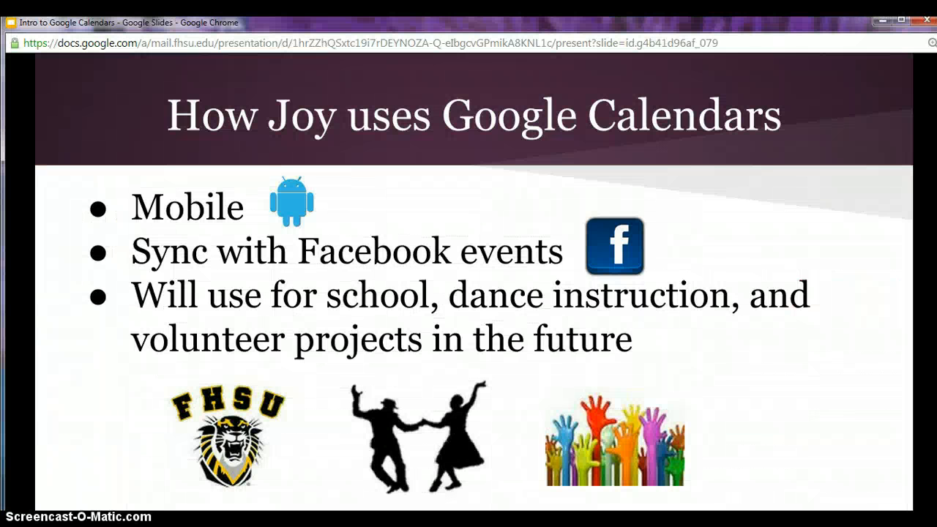